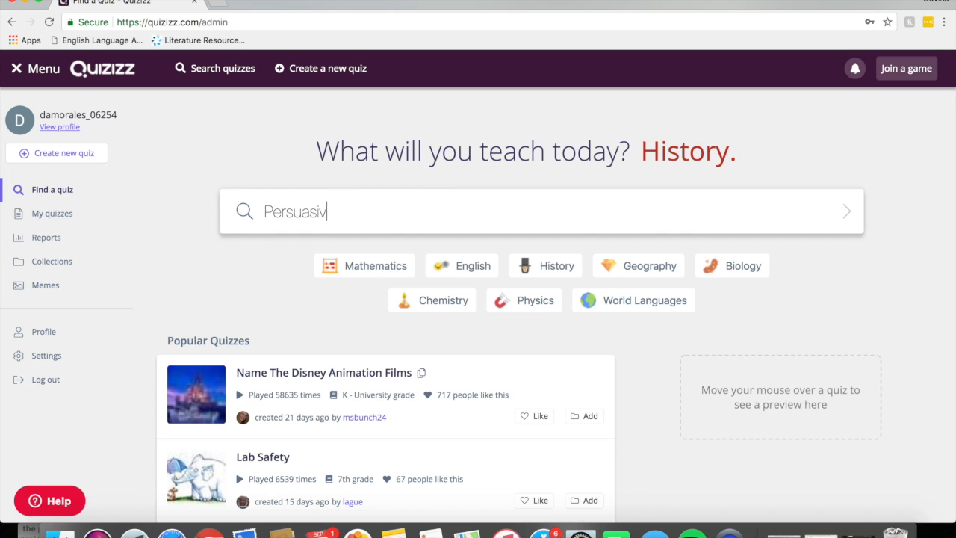
Search the quiz library for "Persuasive", and refine the search to "Persuasion elements".
key(Return)
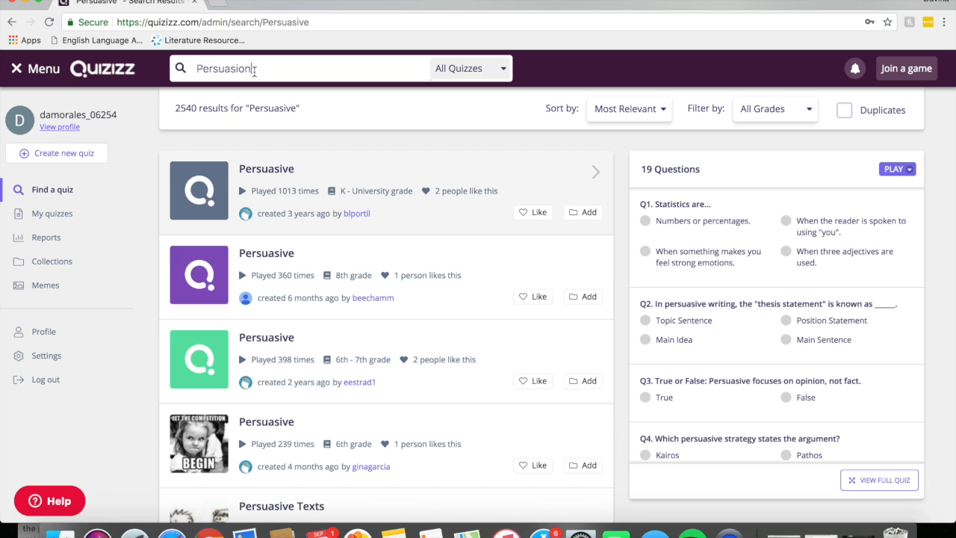
text(ements)
key(Return)
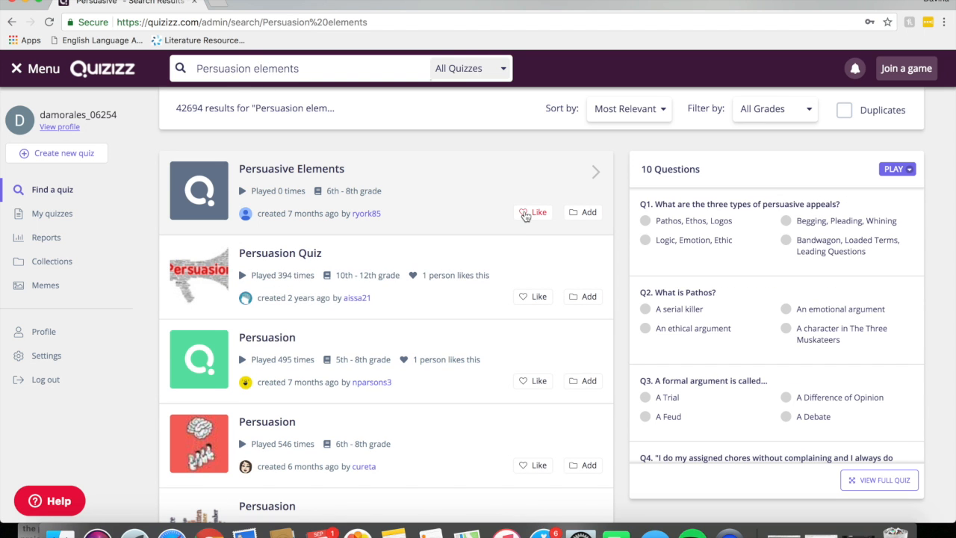
Examine the question previews of the Persuasive Elements, Persuasion Quiz and 5th - 8th grade Persuasion search results.
scroll(731, 347, down, 5)
scroll(731, 348, down, 8)
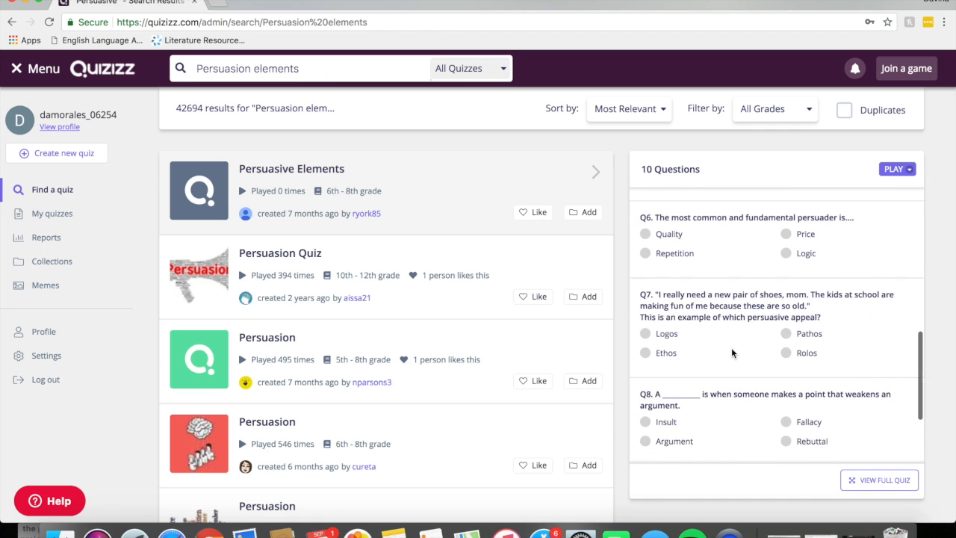
mouse_move(522, 266)
scroll(734, 249, down, 3)
scroll(733, 248, down, 3)
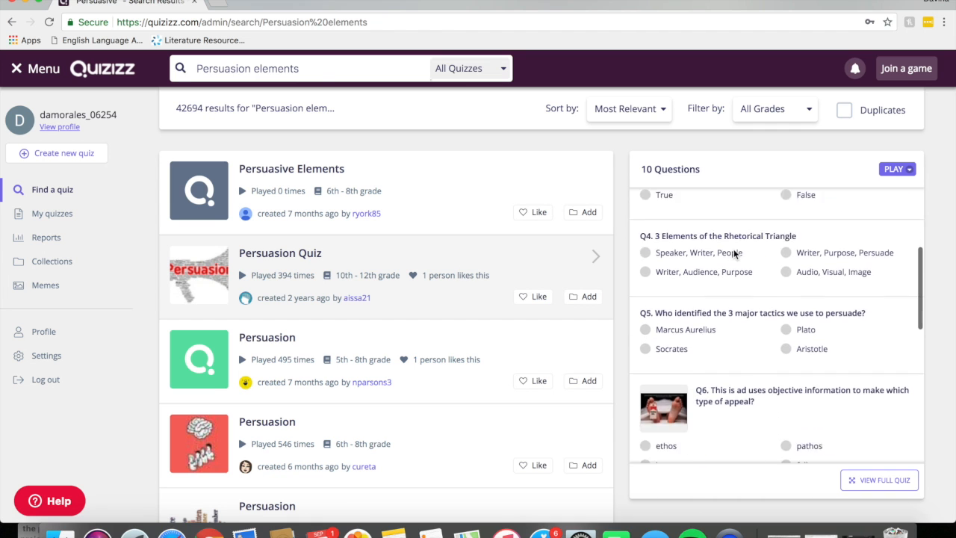
mouse_move(492, 336)
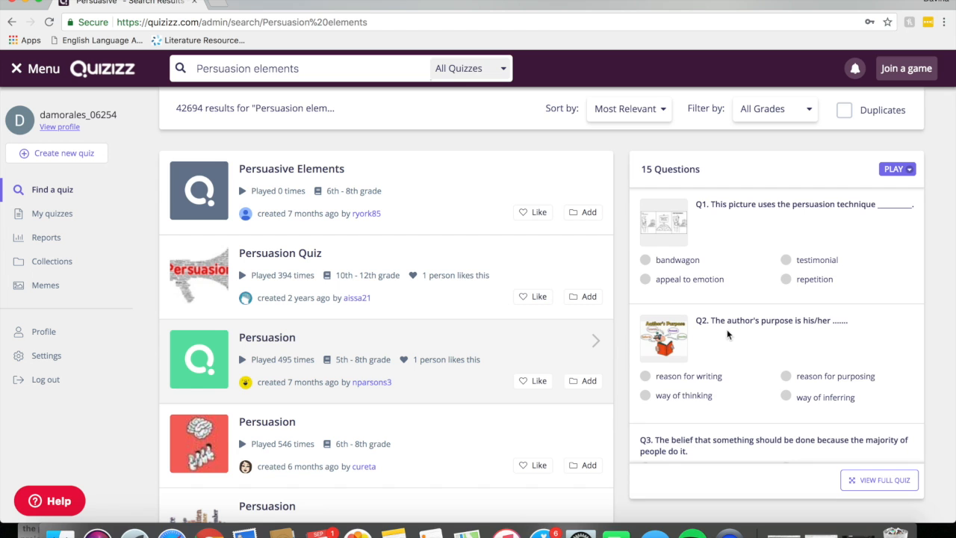
scroll(728, 334, down, 5)
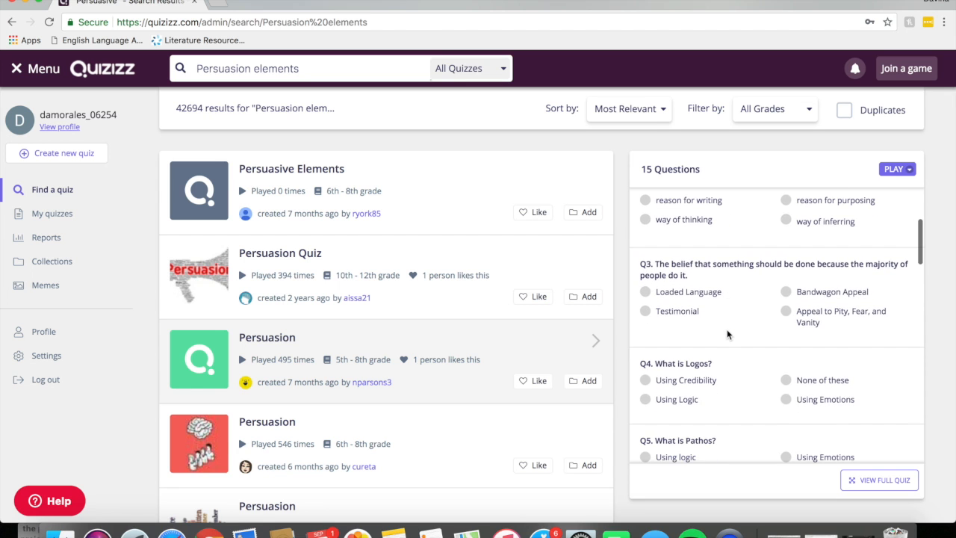
scroll(727, 335, down, 3)
scroll(485, 388, down, 1)
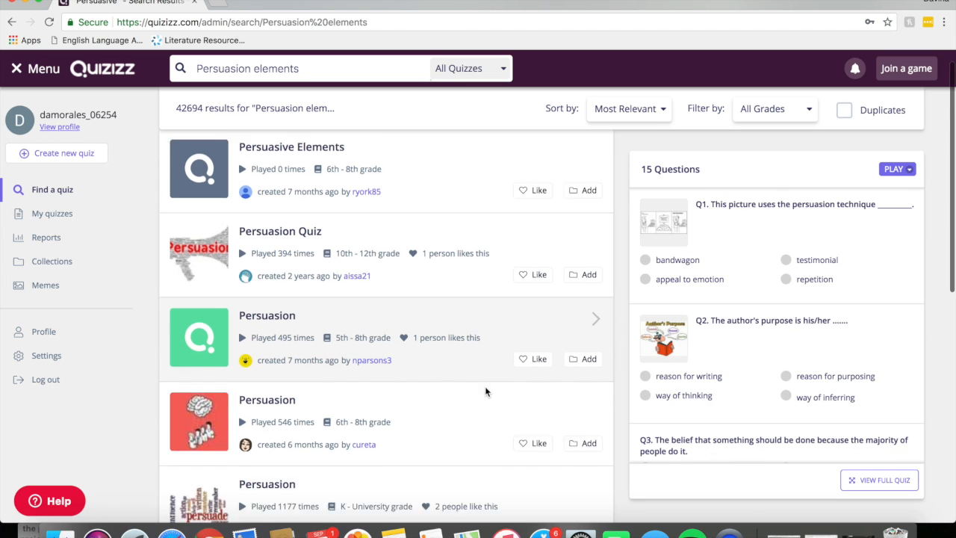
Preview the questions of the 6th - 8th grade Persuasion quiz with the red brain cover, and open its full quiz page.
scroll(485, 387, down, 5)
mouse_move(434, 268)
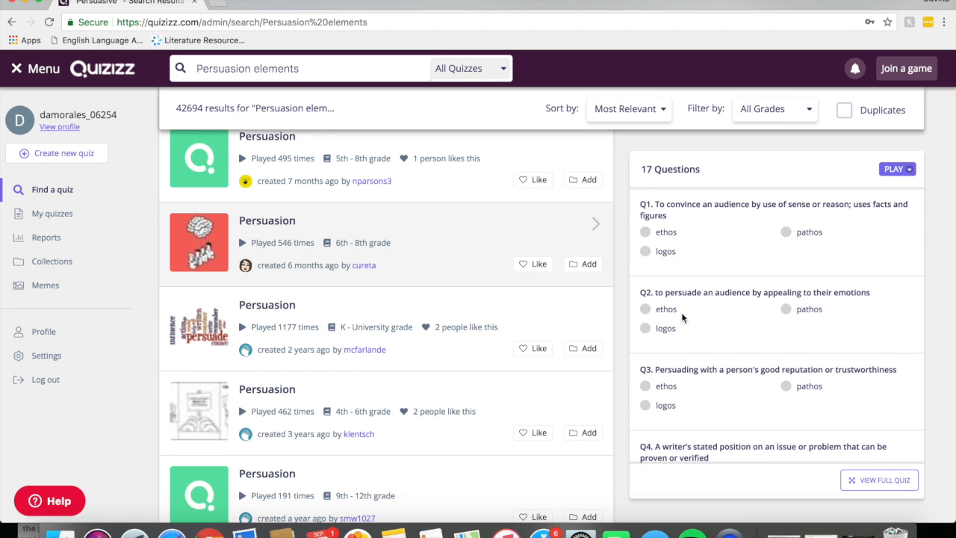
scroll(704, 334, down, 4)
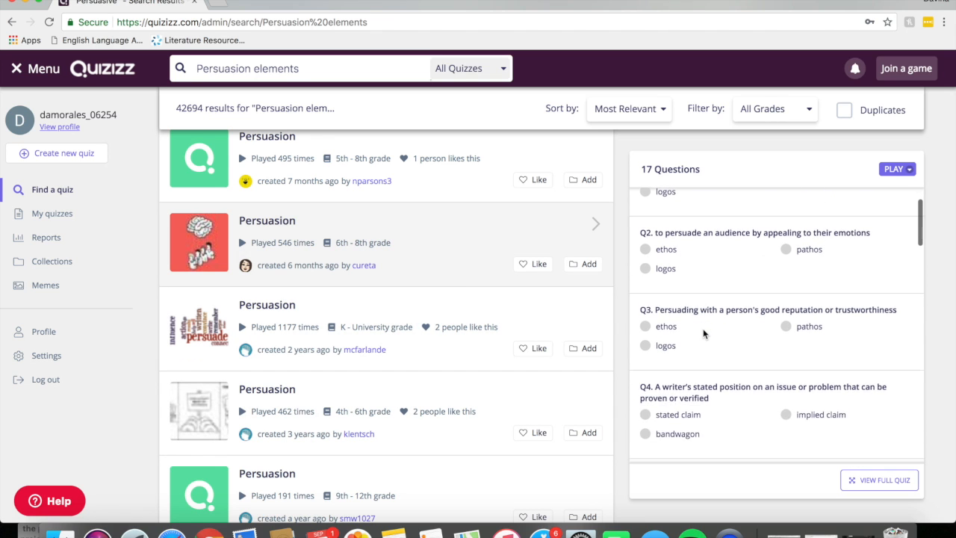
scroll(704, 334, down, 6)
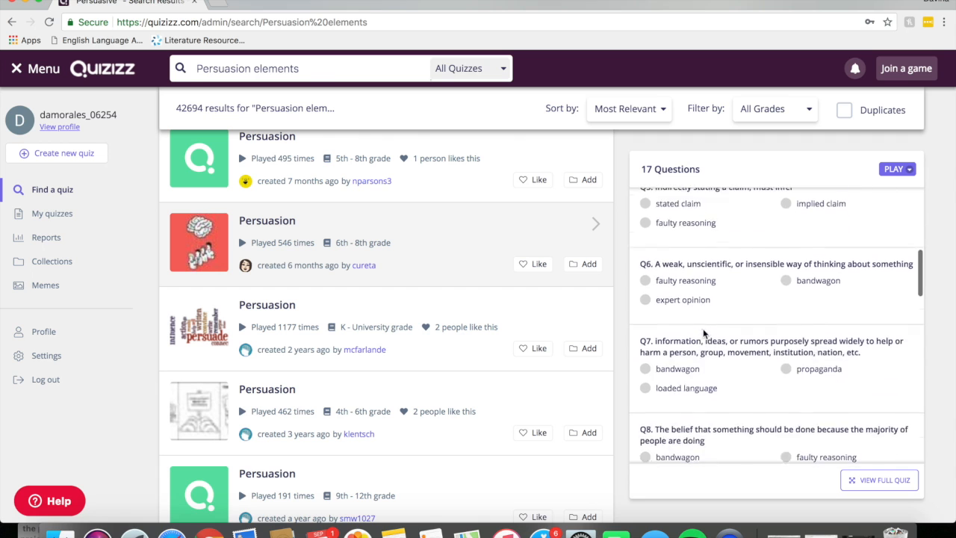
scroll(703, 334, down, 6)
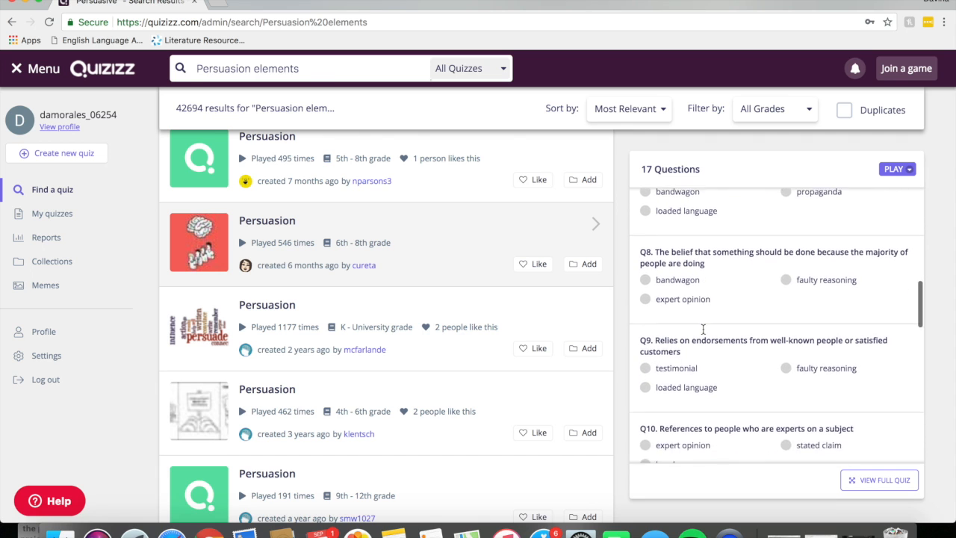
scroll(703, 334, down, 2)
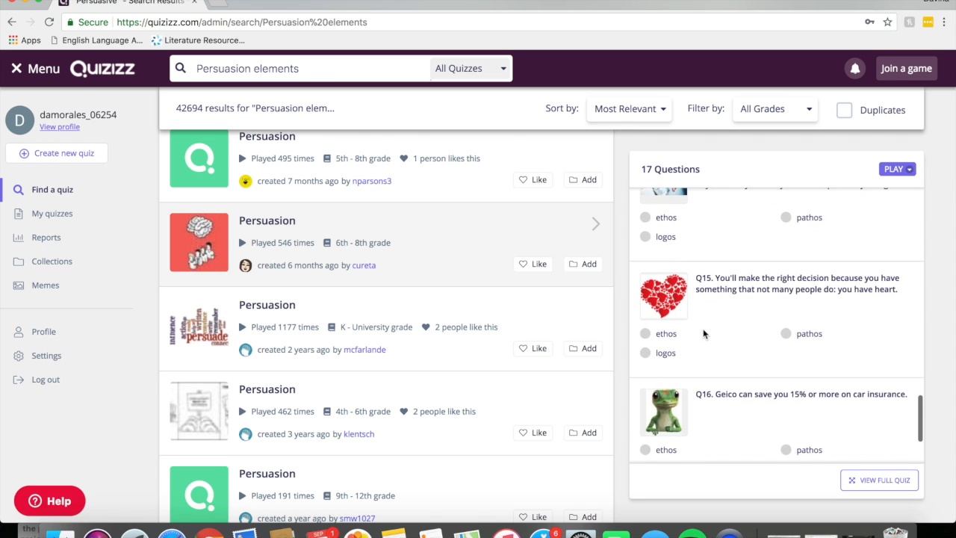
click(859, 480)
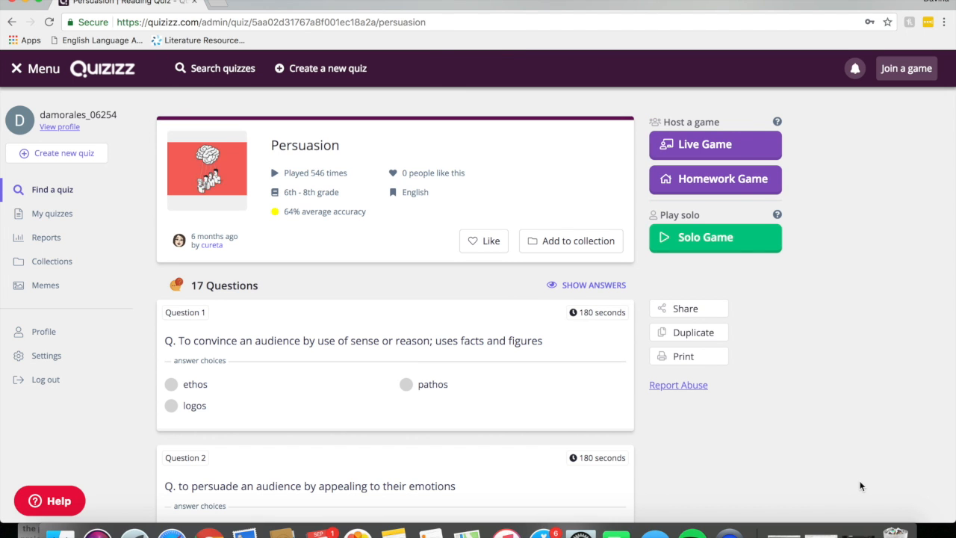
Duplicate the Persuasion quiz and open the copy in the quiz editor.
click(704, 341)
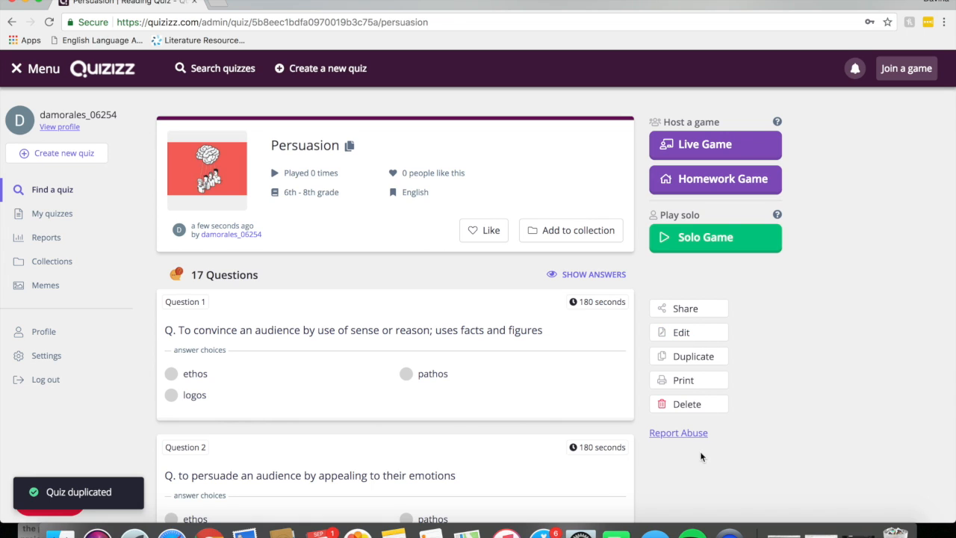
click(694, 336)
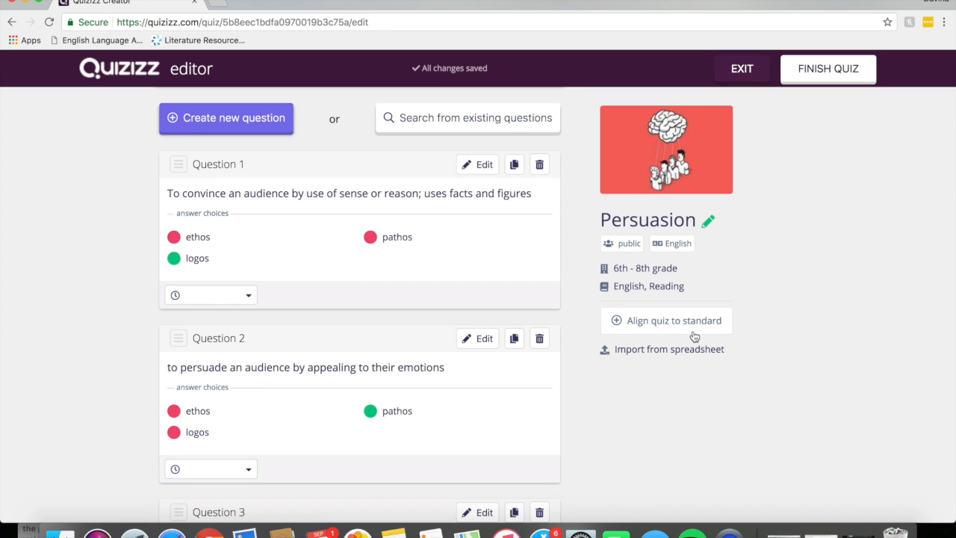
Review the questions and marked correct answers of the duplicated quiz from Question 1 through Question 12.
scroll(795, 324, down, 1)
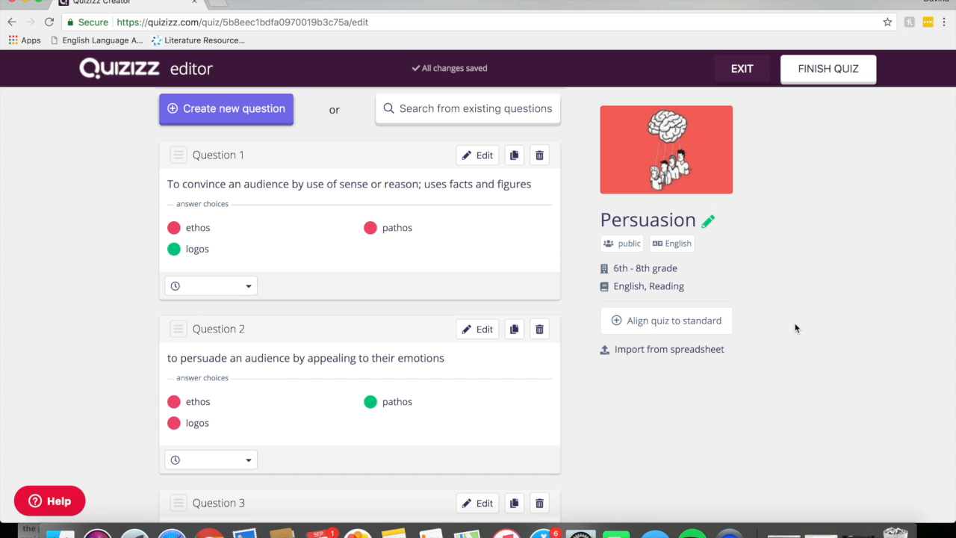
scroll(796, 328, up, 1)
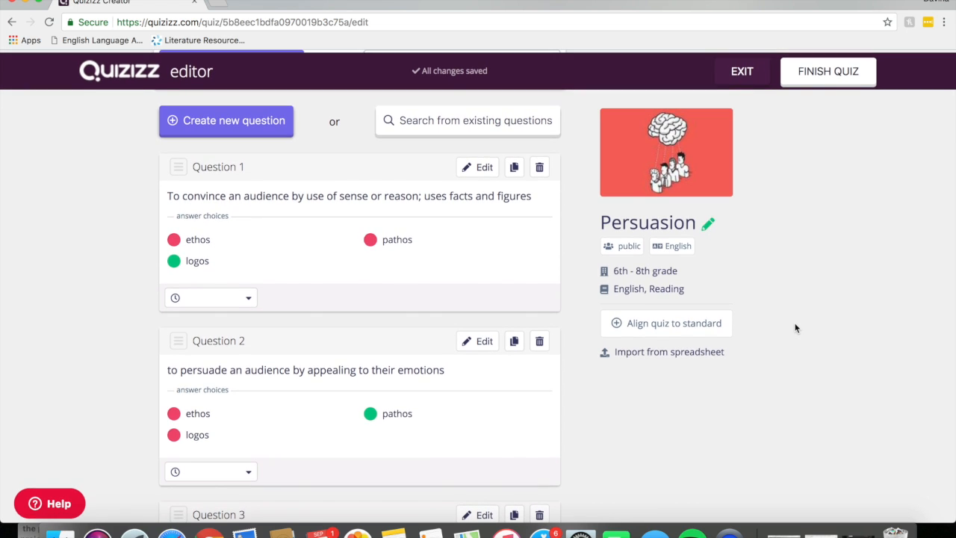
scroll(795, 328, down, 3)
scroll(795, 328, down, 5)
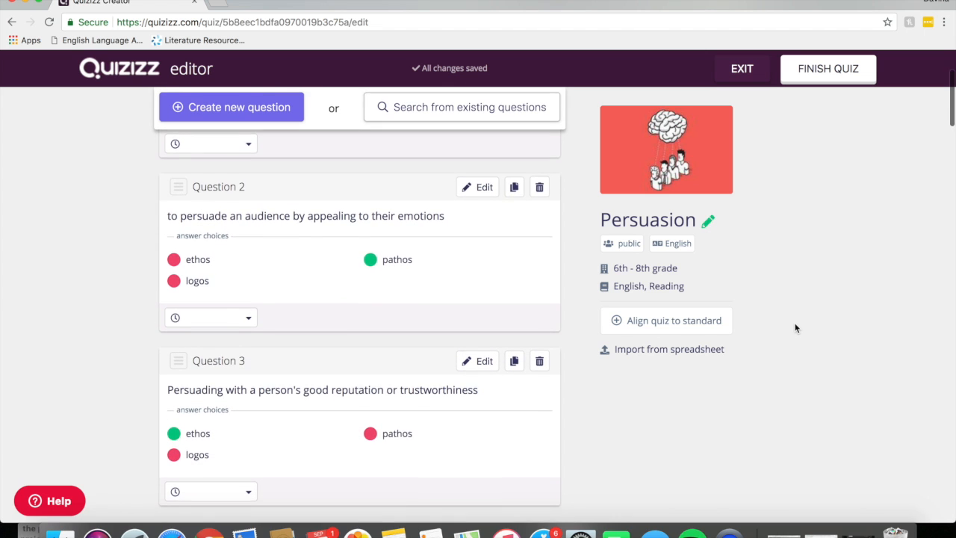
scroll(795, 328, down, 5)
scroll(795, 328, down, 6)
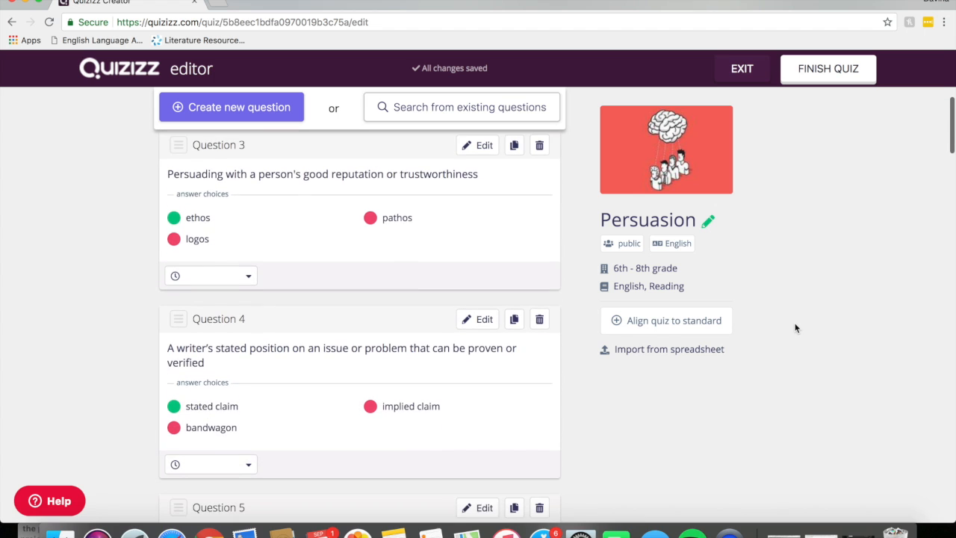
scroll(796, 328, down, 4)
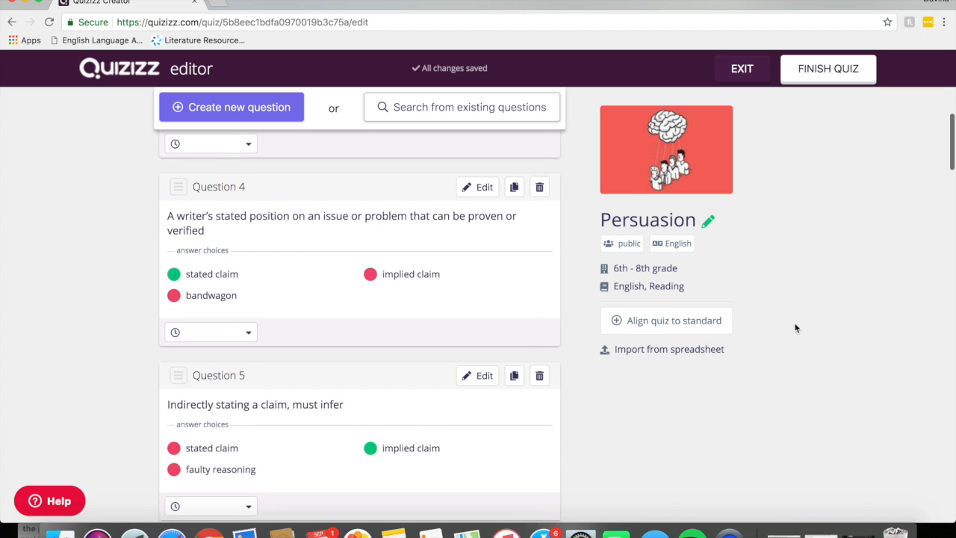
scroll(795, 328, down, 2)
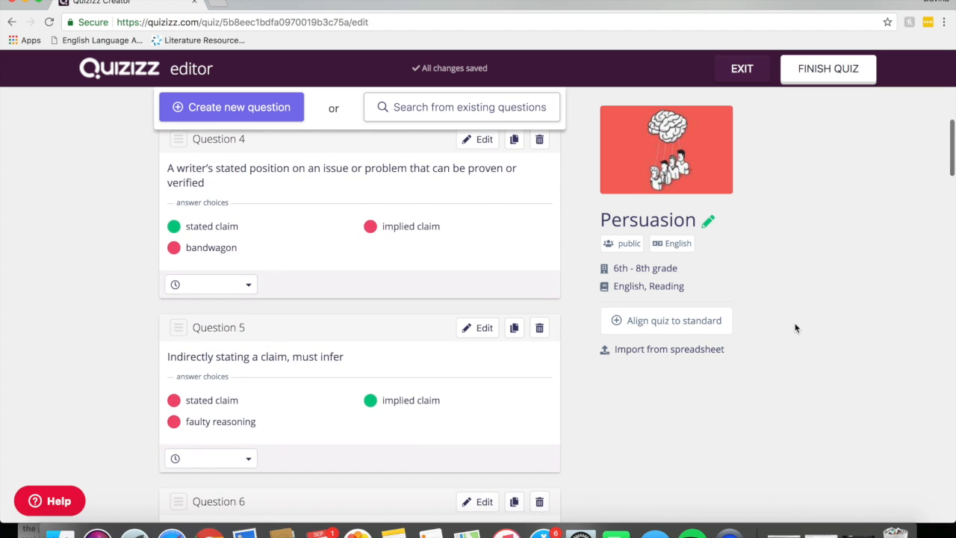
scroll(796, 327, down, 4)
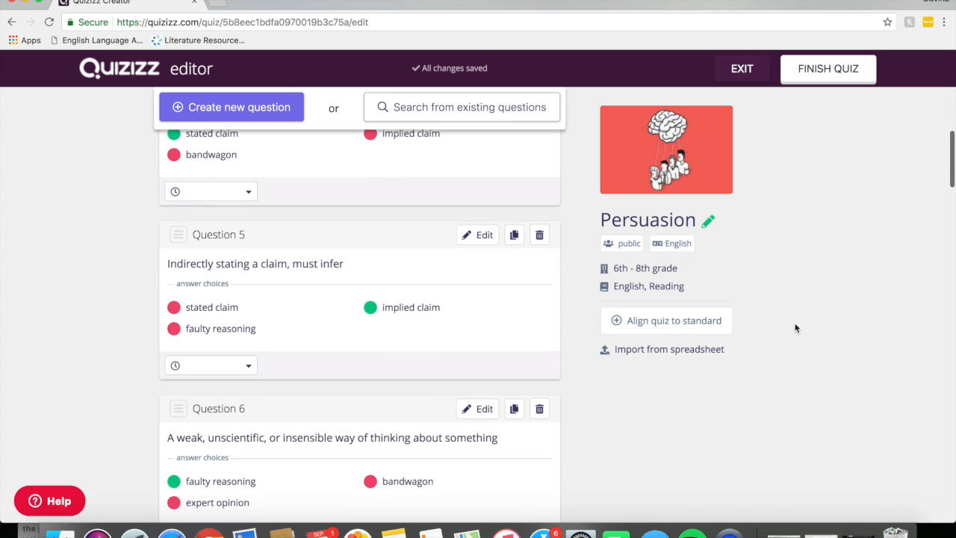
scroll(795, 328, down, 4)
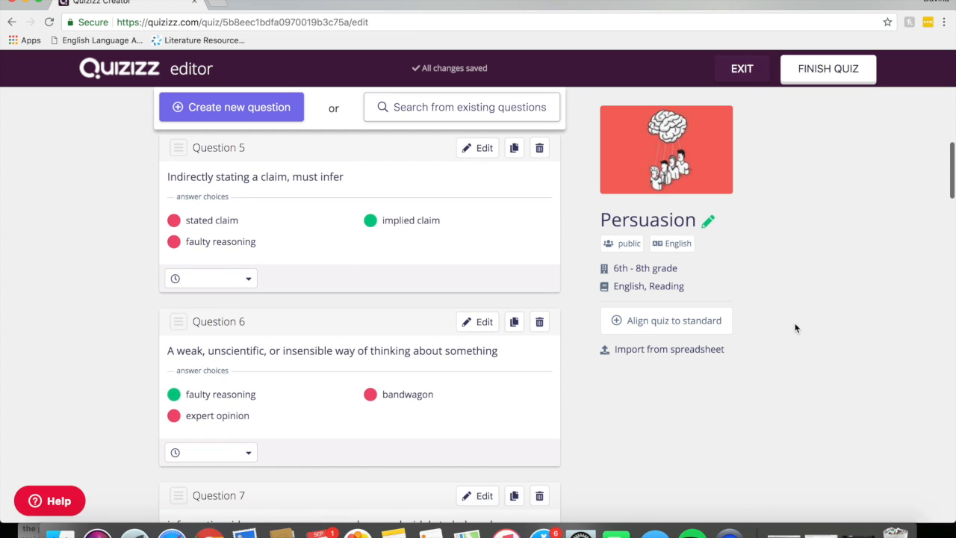
scroll(796, 328, down, 1)
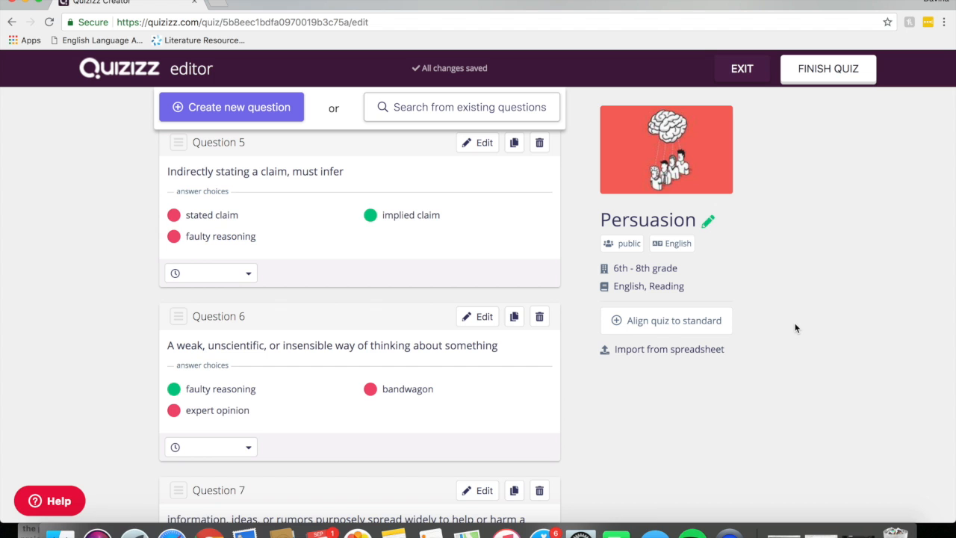
scroll(796, 328, up, 1)
scroll(795, 328, down, 3)
scroll(795, 327, down, 9)
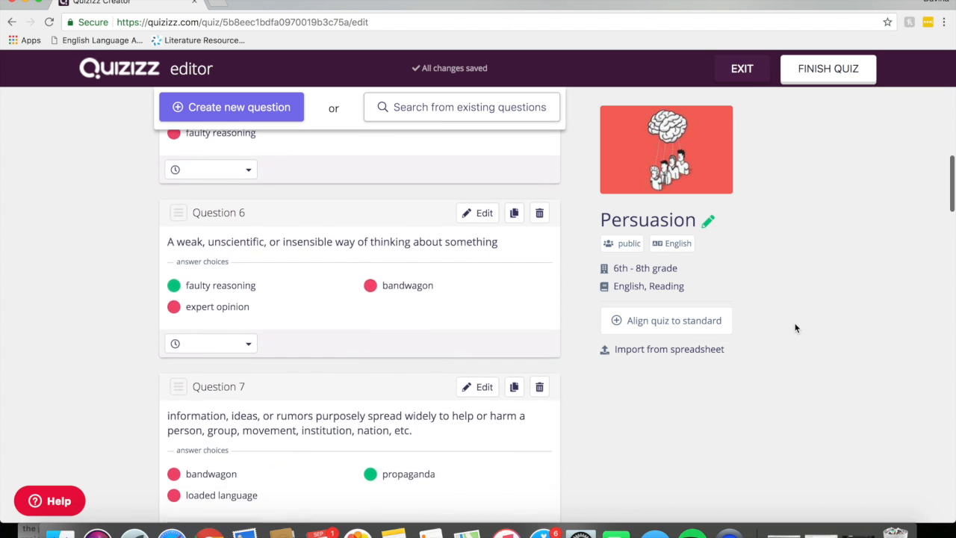
scroll(796, 328, down, 14)
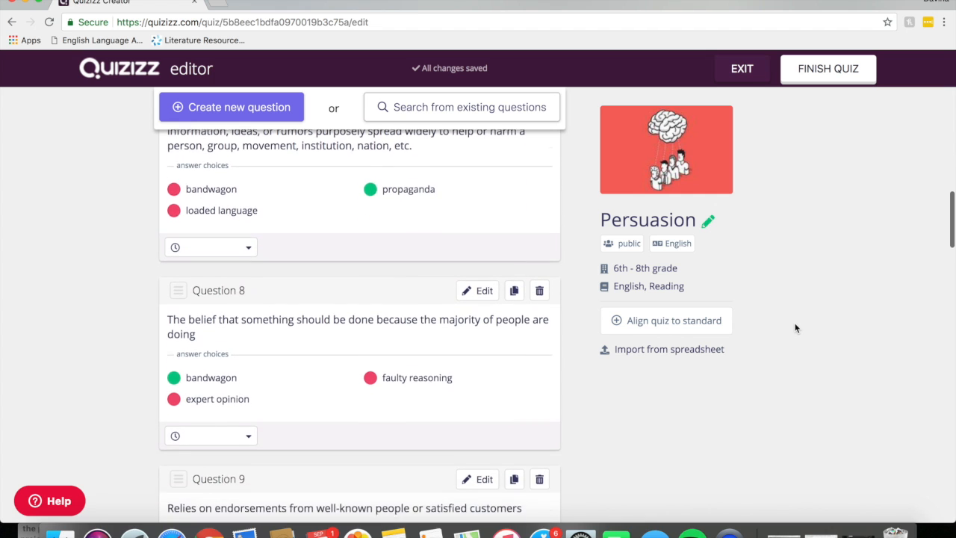
scroll(796, 328, down, 7)
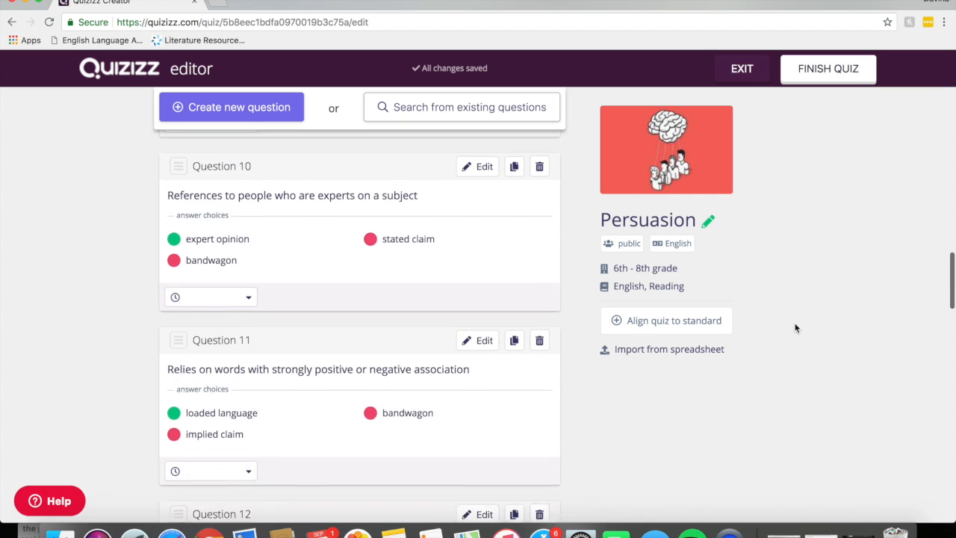
scroll(796, 328, down, 3)
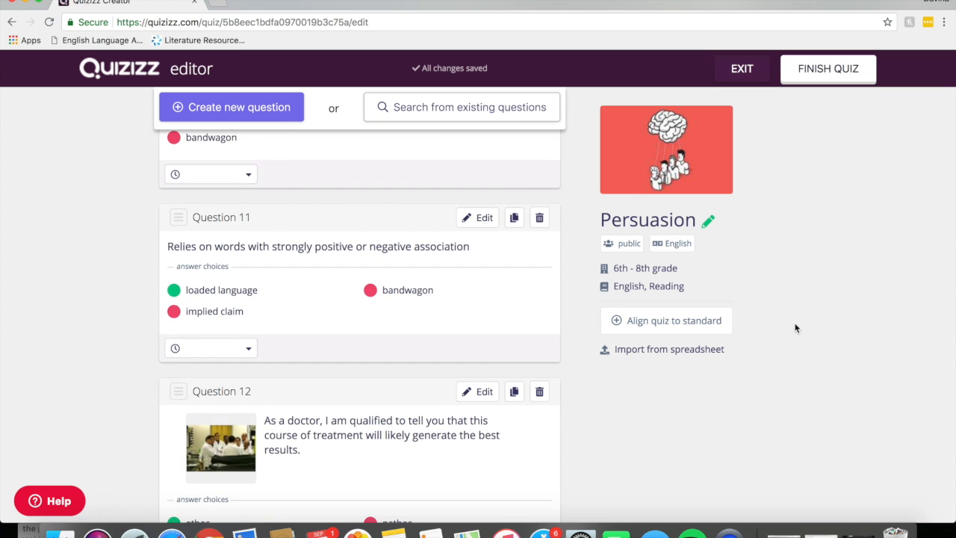
scroll(796, 328, up, 2)
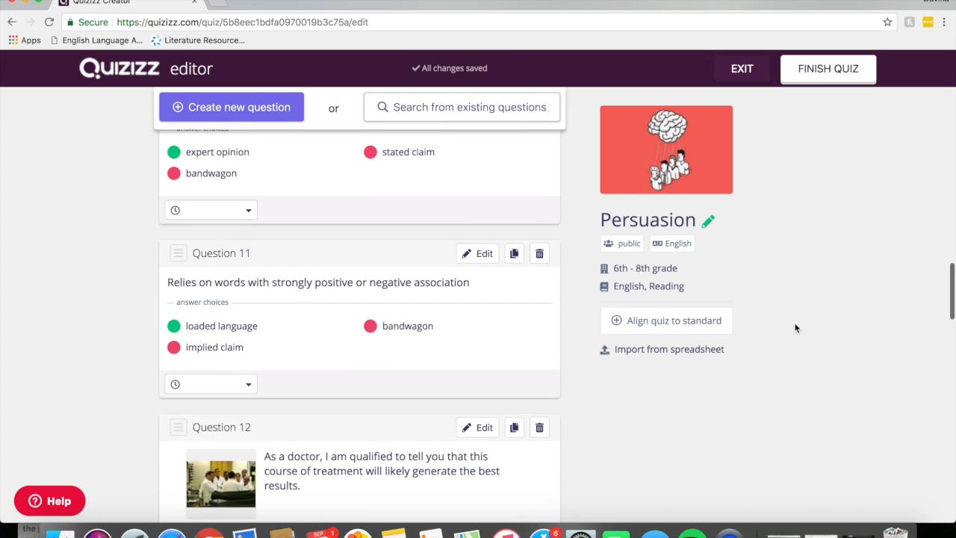
Replace the second answer option of Question 11 with "expert opinon" and save the question.
click(487, 254)
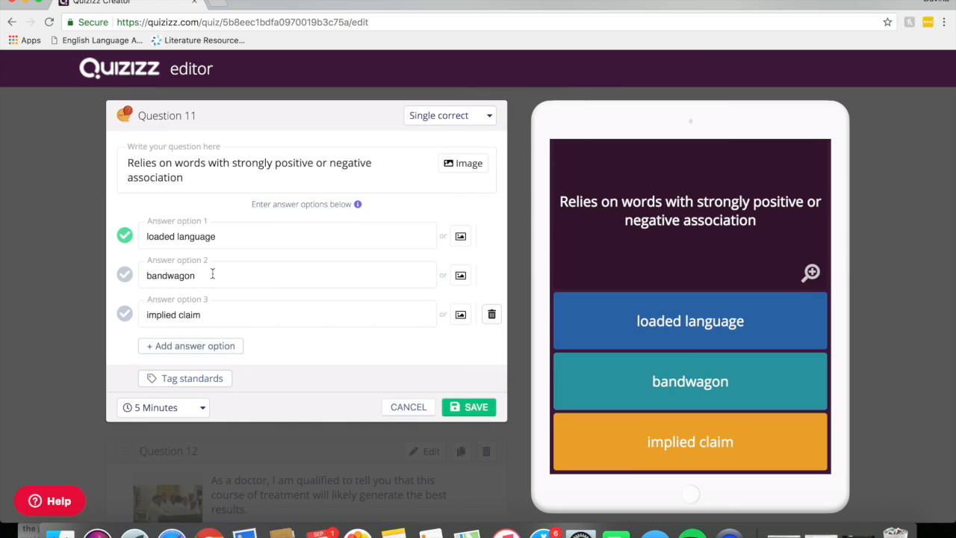
drag(212, 275, 143, 271)
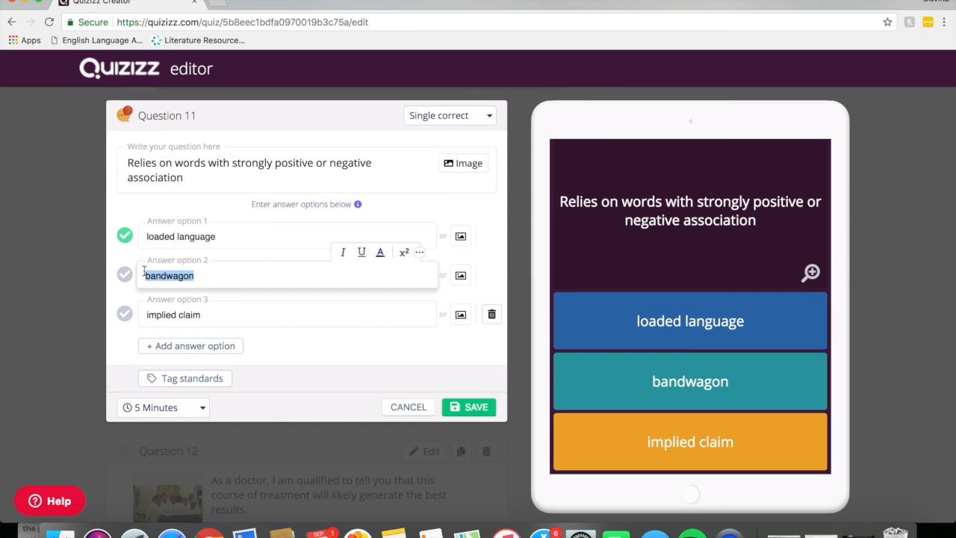
text(exper)
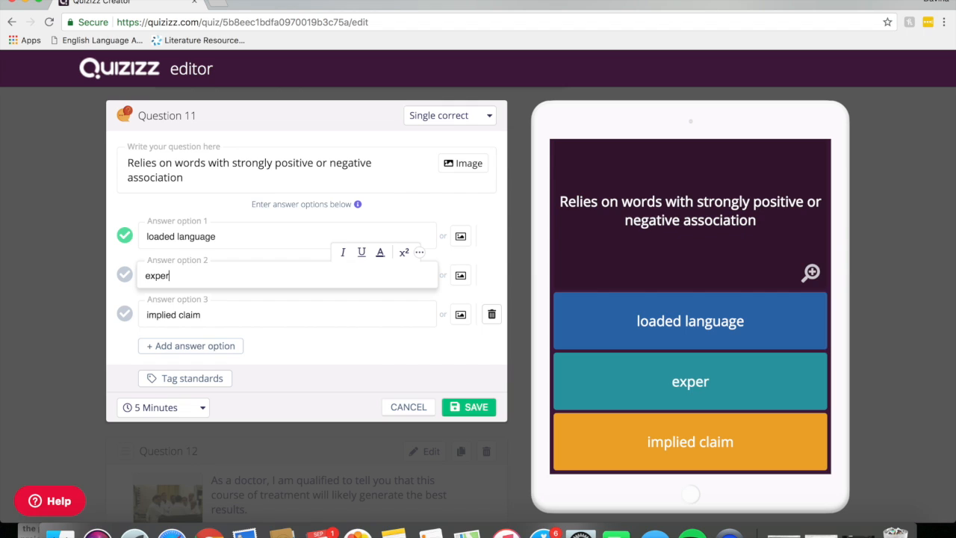
text(t opinoon)
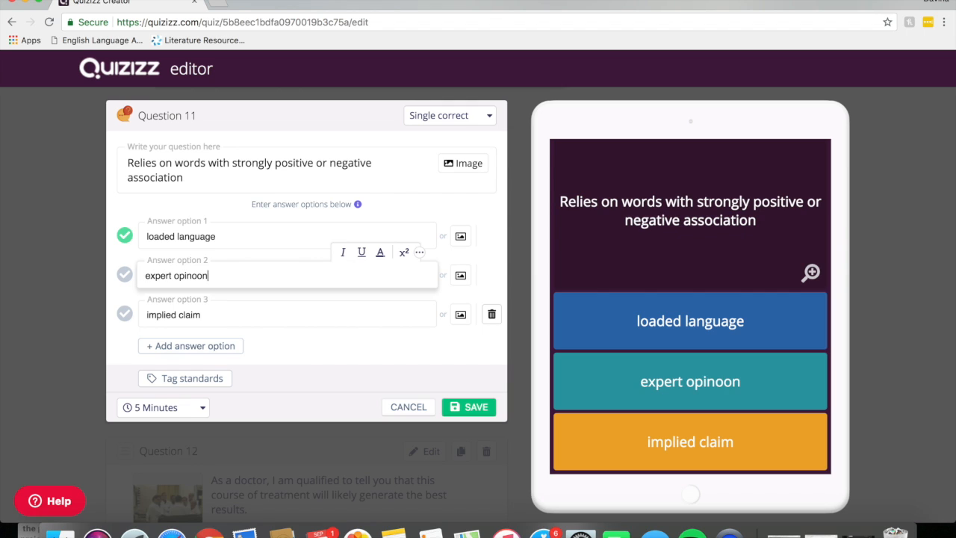
key(BackSpace)
key(BackSpace)
text(non)
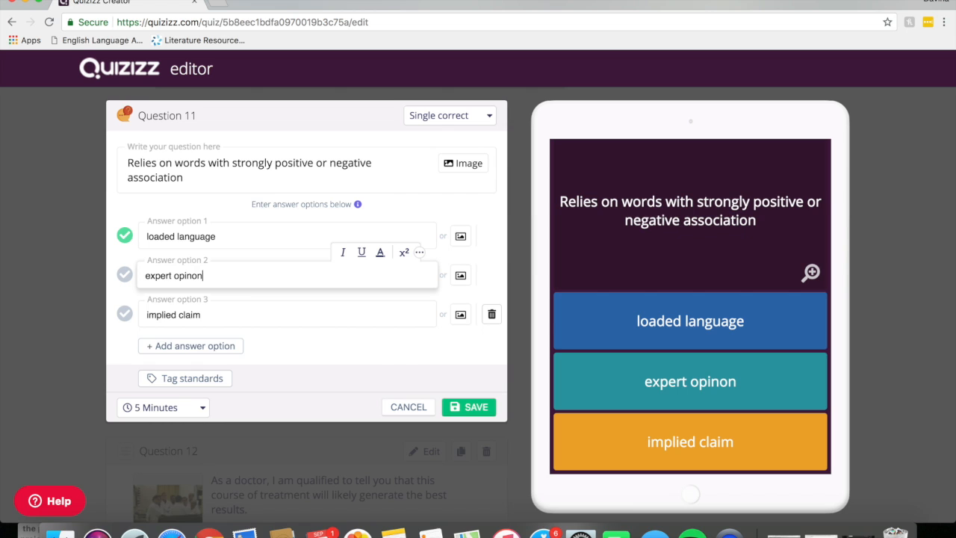
click(476, 410)
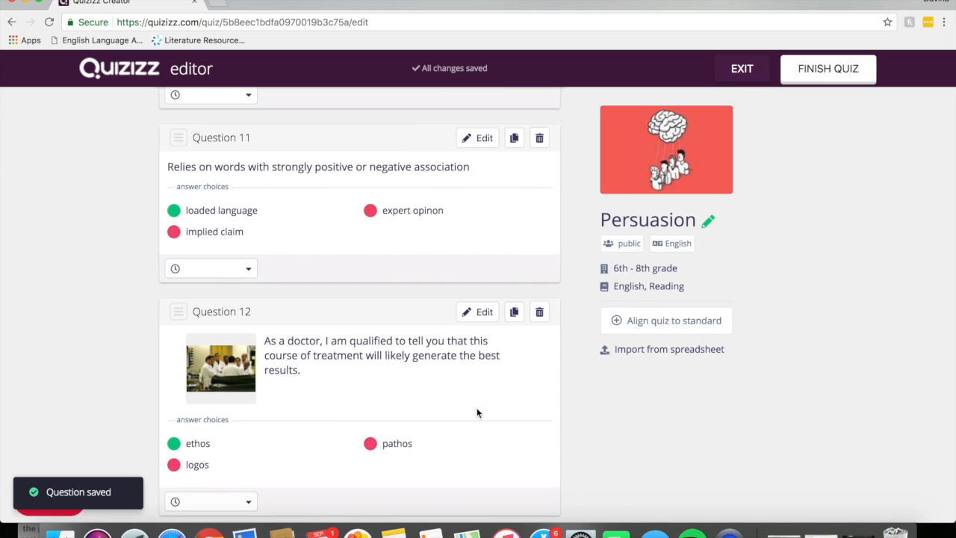
Set the time limit of Question 11 to 30 seconds.
click(246, 271)
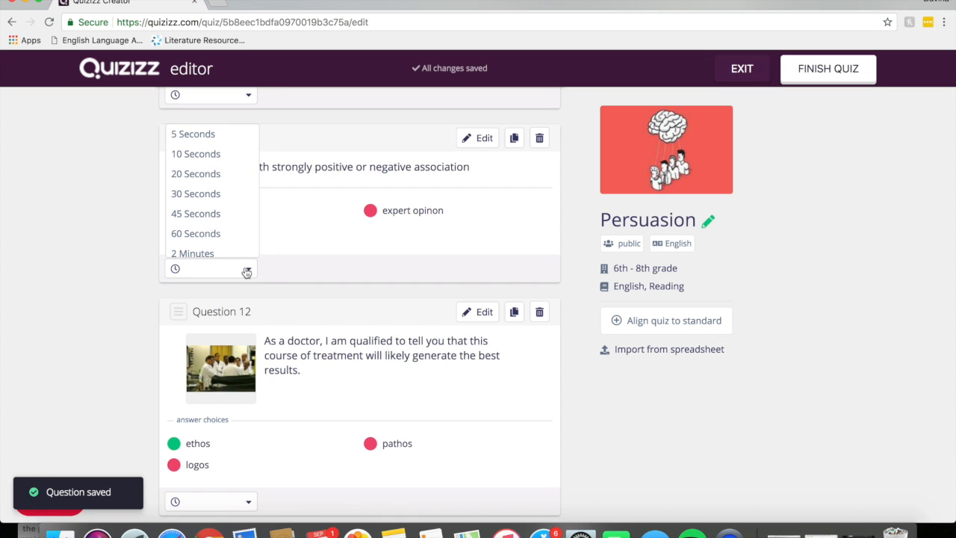
click(204, 193)
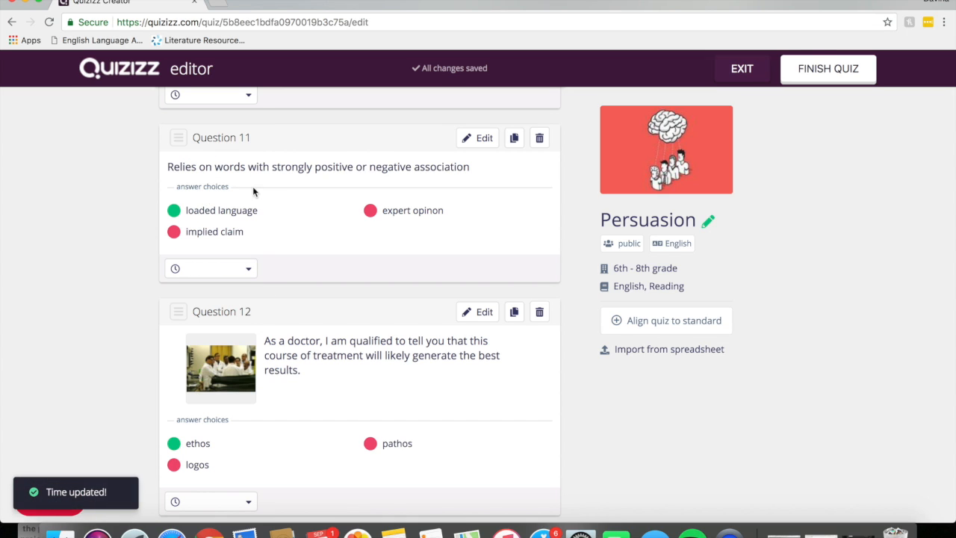
Search the existing questions for "persuasion" and preview the Persuasion quiz that has 15 questions.
scroll(363, 296, up, 15)
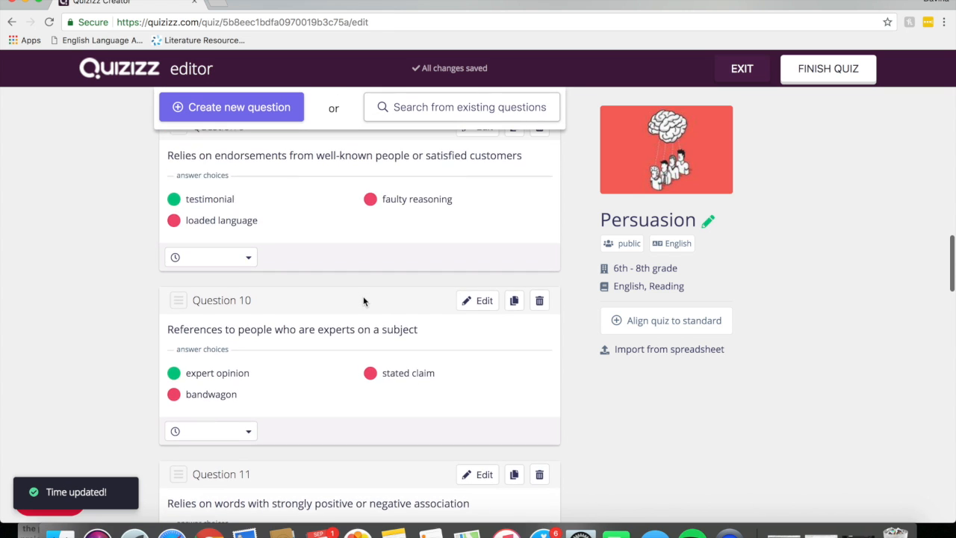
scroll(364, 301, up, 4)
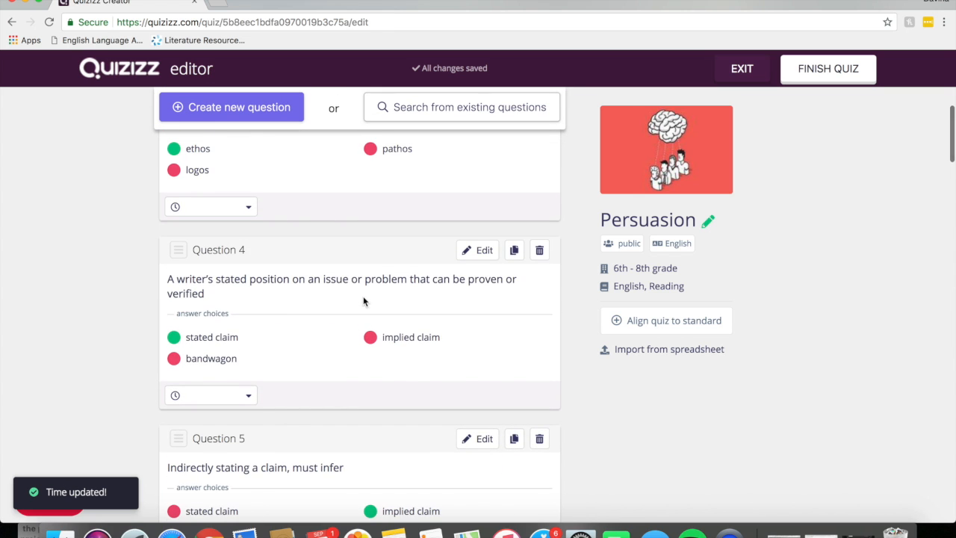
click(472, 110)
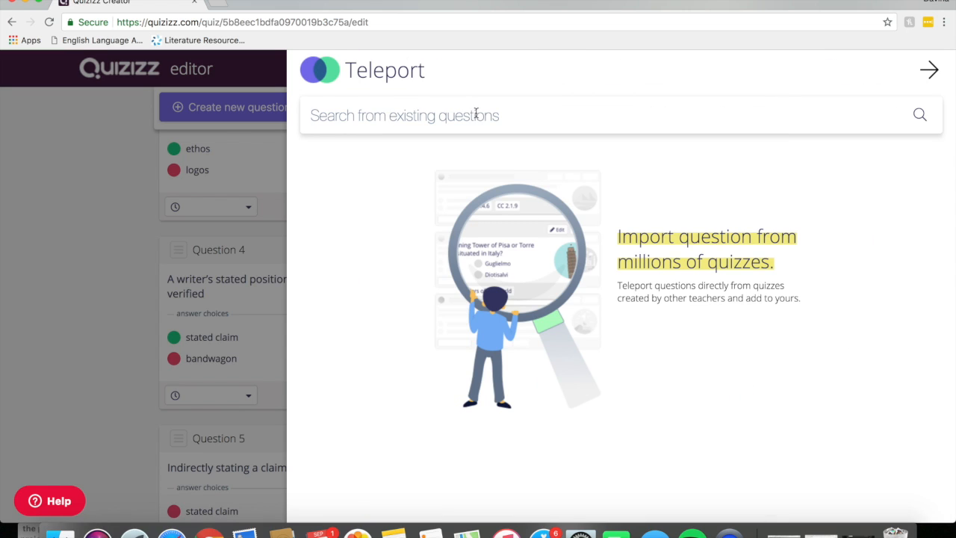
text(persuasion)
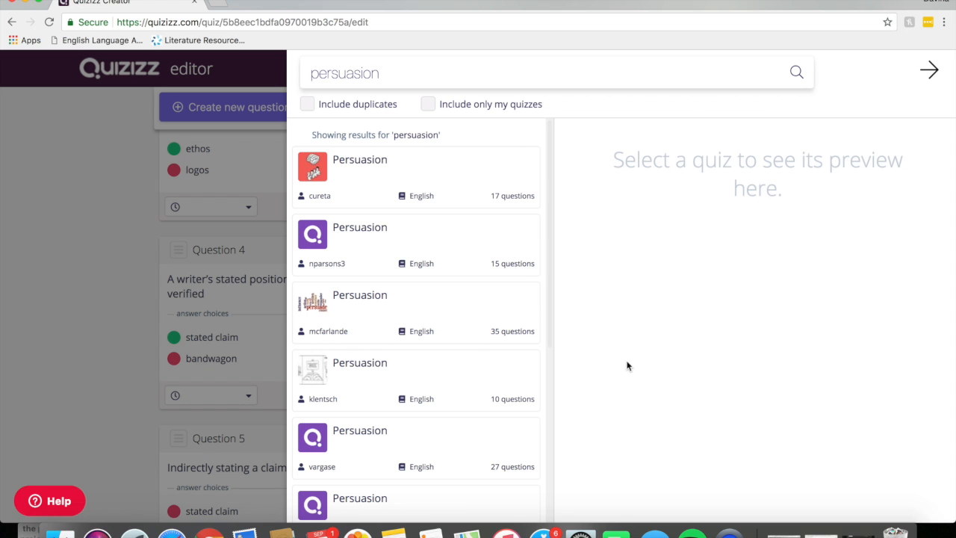
click(433, 247)
Import the question "The author's purpose is his/her ......." from the previewed quiz.
mouse_move(640, 333)
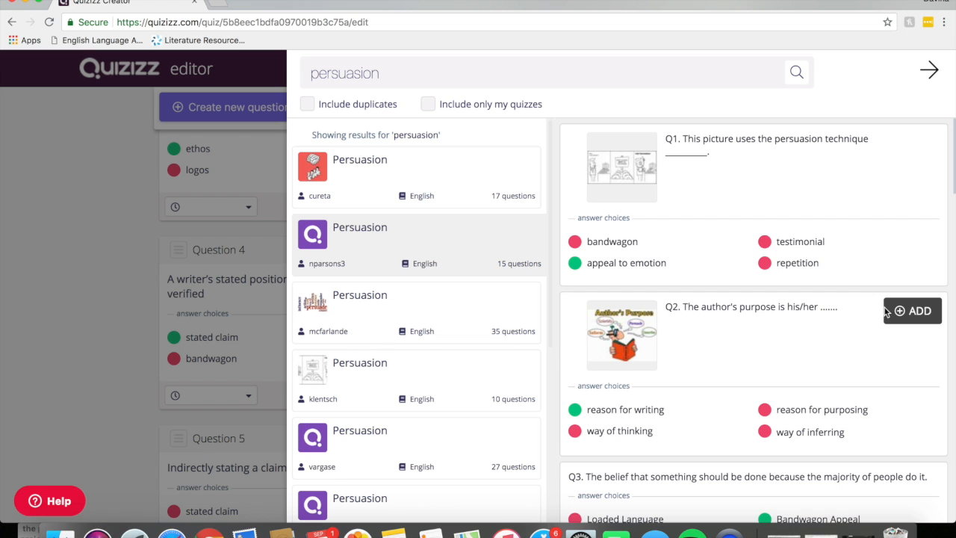
click(912, 312)
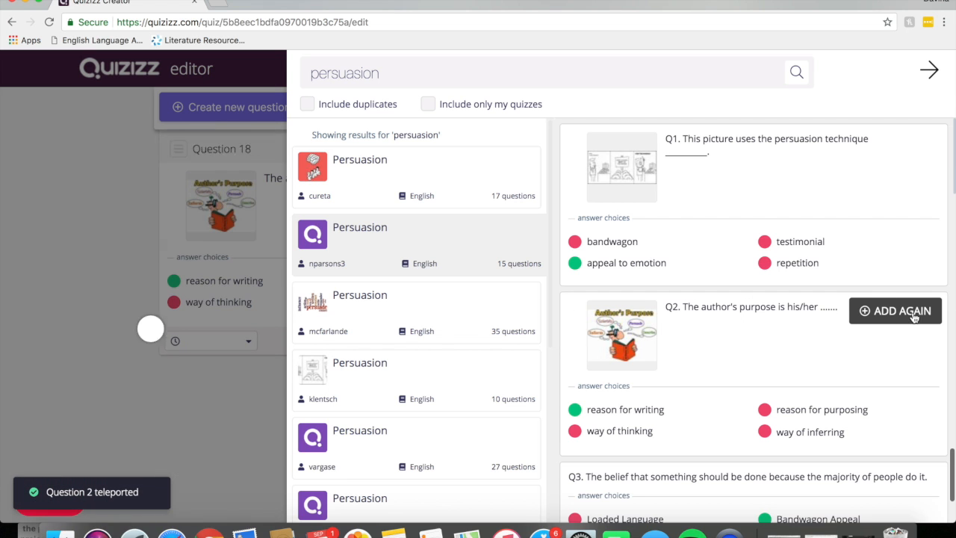
click(109, 378)
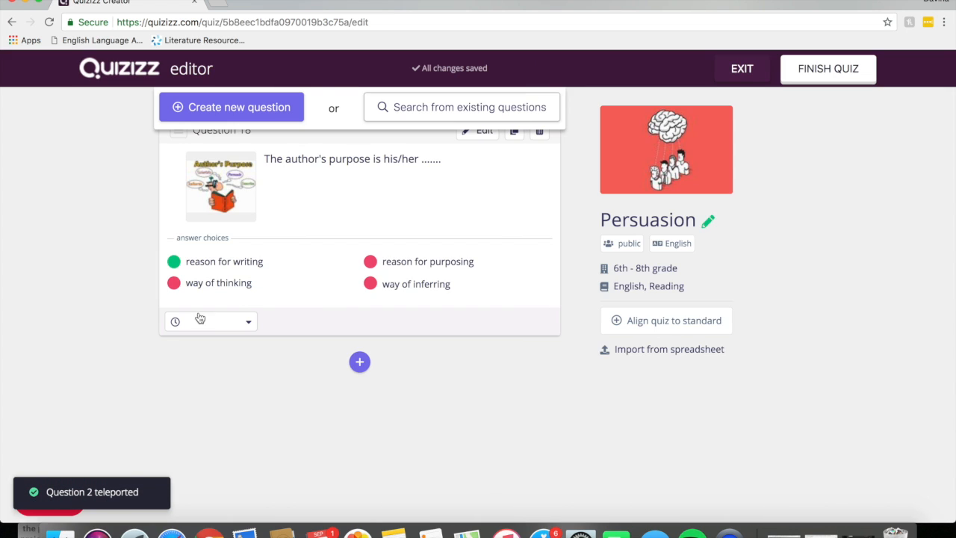
scroll(389, 261, up, 2)
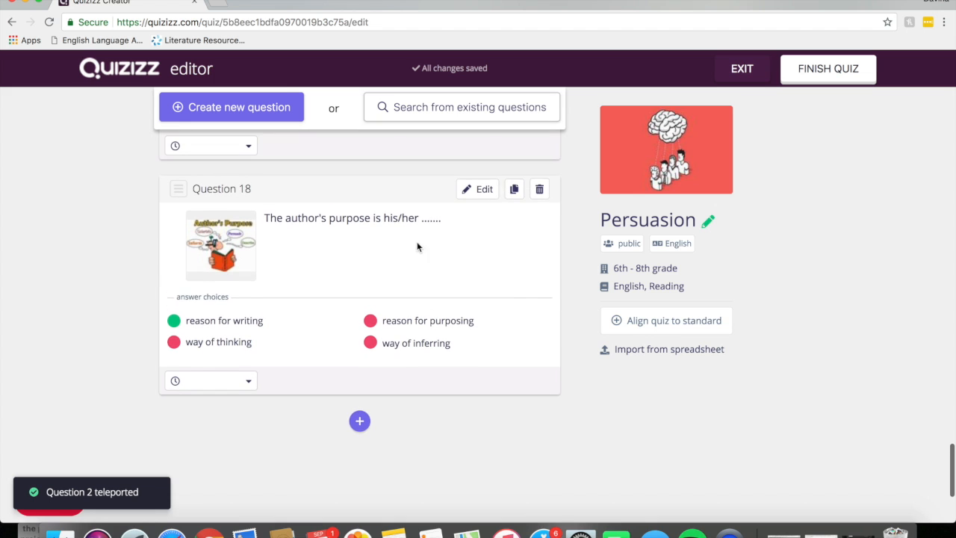
Open the imported author's purpose question for editing, discard the edit, and delete the question from the quiz.
click(481, 189)
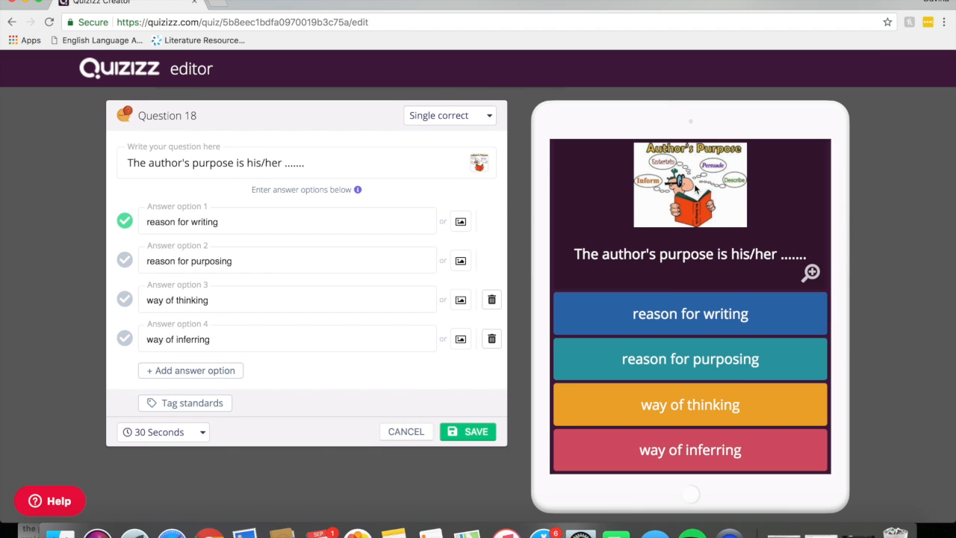
click(395, 433)
click(540, 143)
click(614, 90)
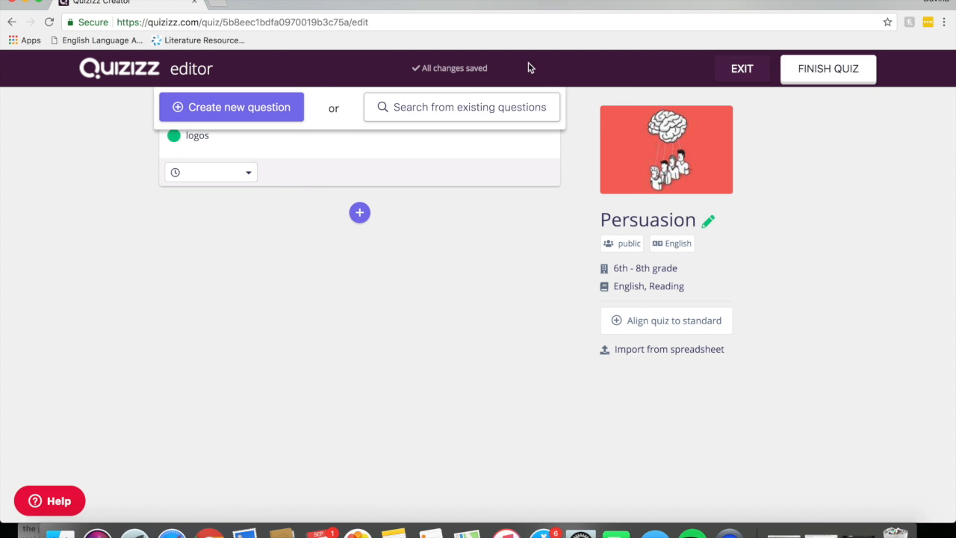
Import Q9, "This is an example of..." with the Lancôme ad picture, from the 15-question Persuasion quiz and return to the editor.
click(454, 113)
scroll(737, 393, down, 4)
scroll(736, 399, down, 5)
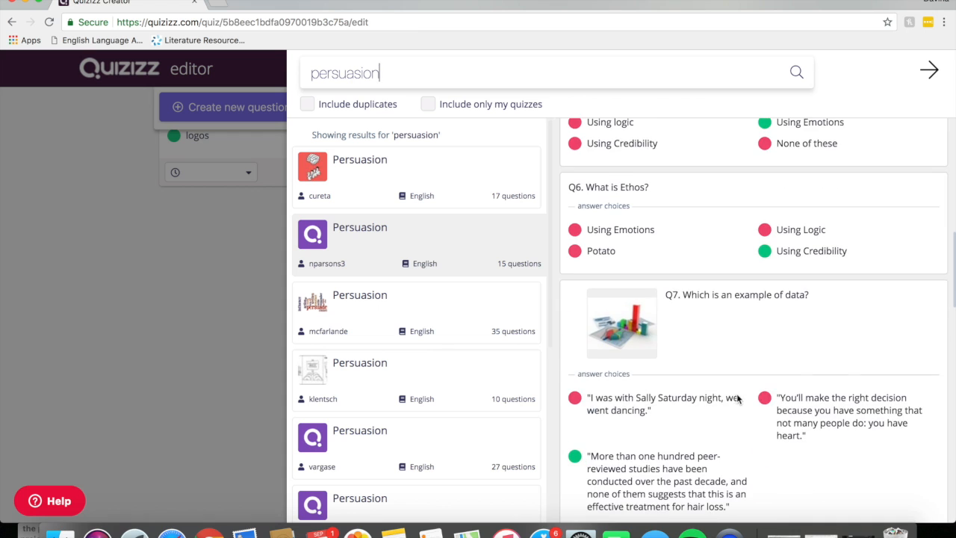
scroll(737, 398, down, 4)
scroll(736, 398, down, 1)
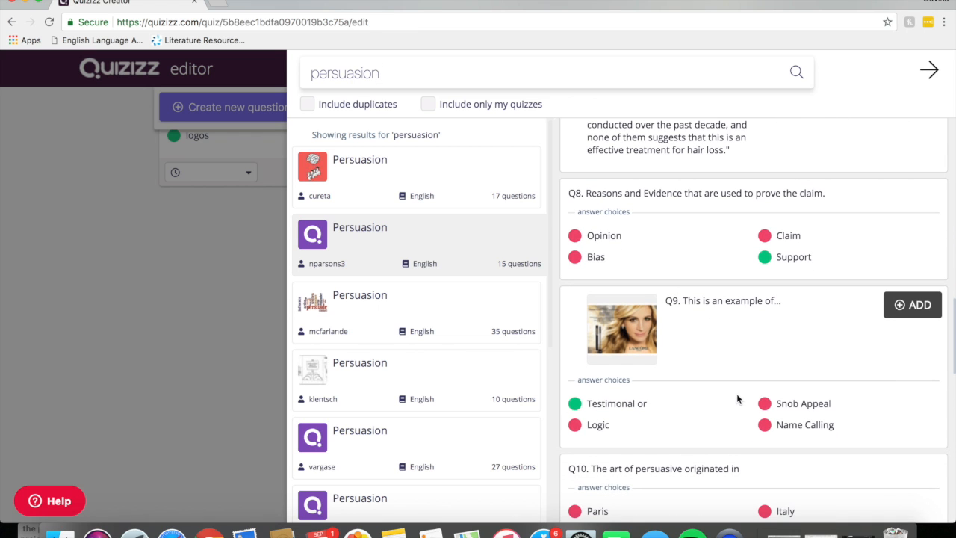
click(900, 307)
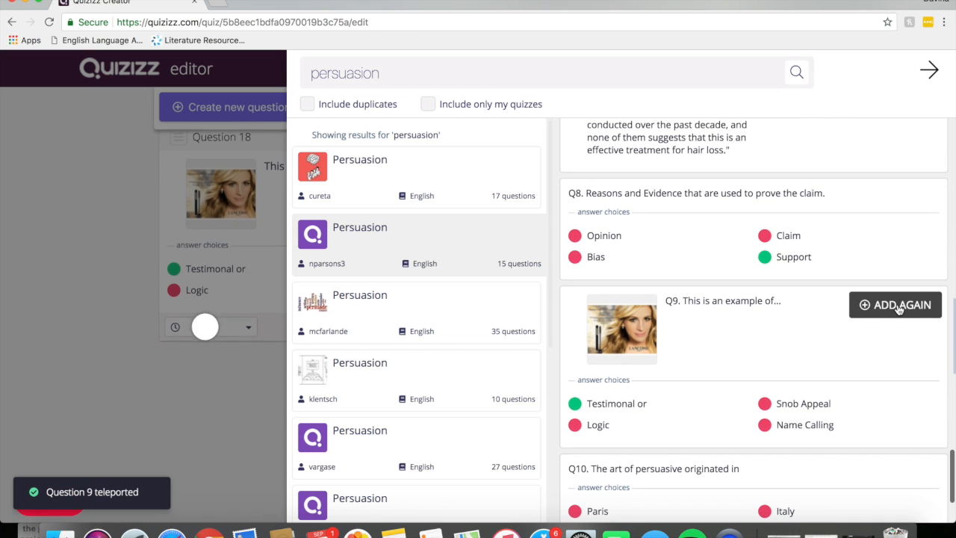
click(89, 366)
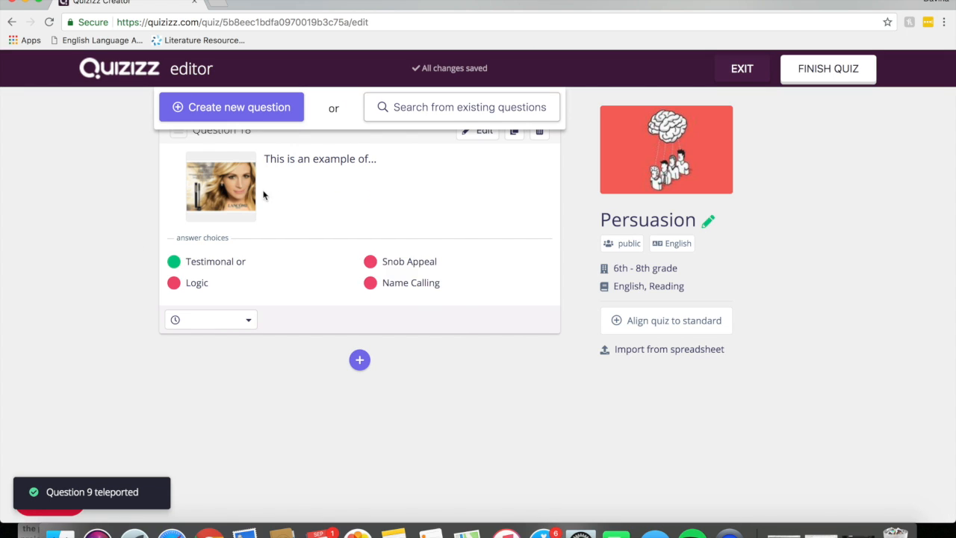
Open the imported Question 18 for editing and clear all four of its answer options.
mouse_move(236, 192)
scroll(469, 180, up, 2)
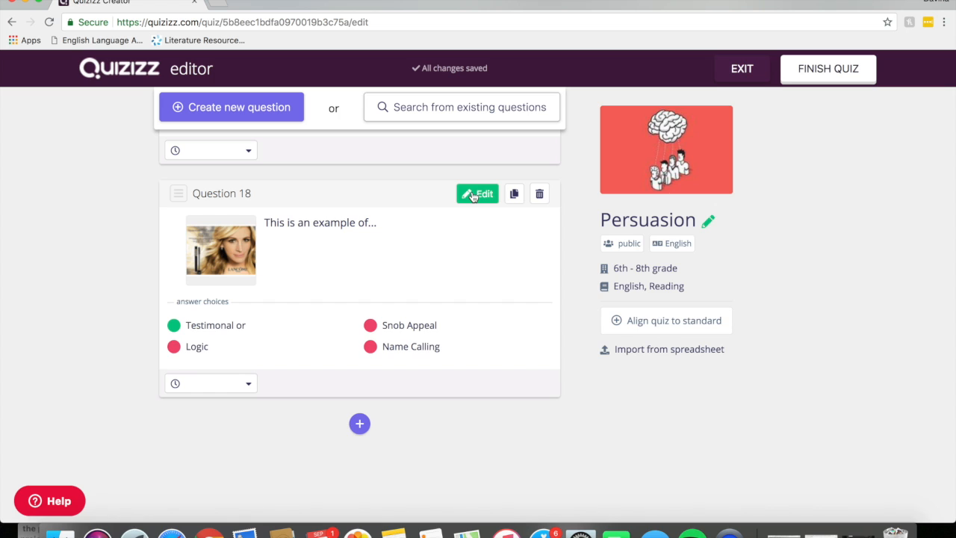
click(474, 195)
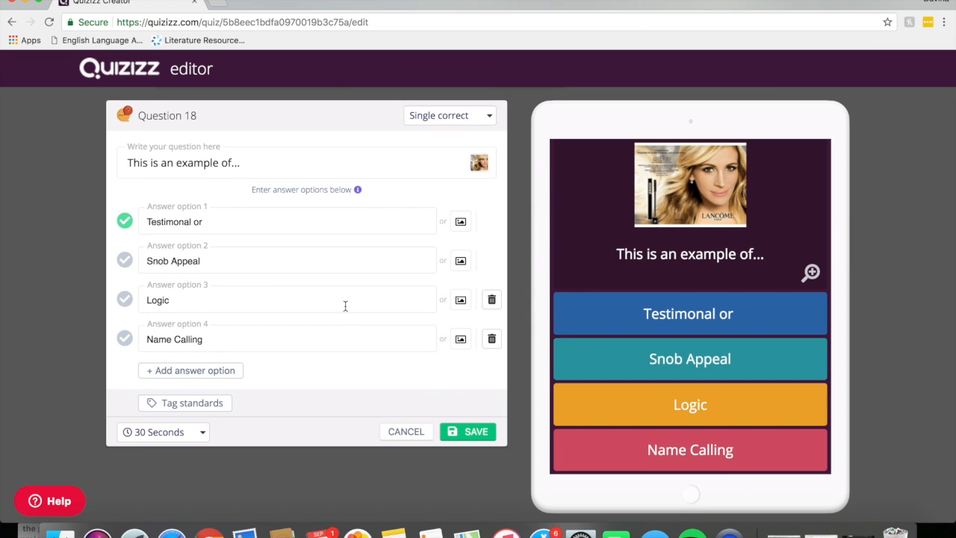
drag(211, 339, 112, 339)
key(BackSpace)
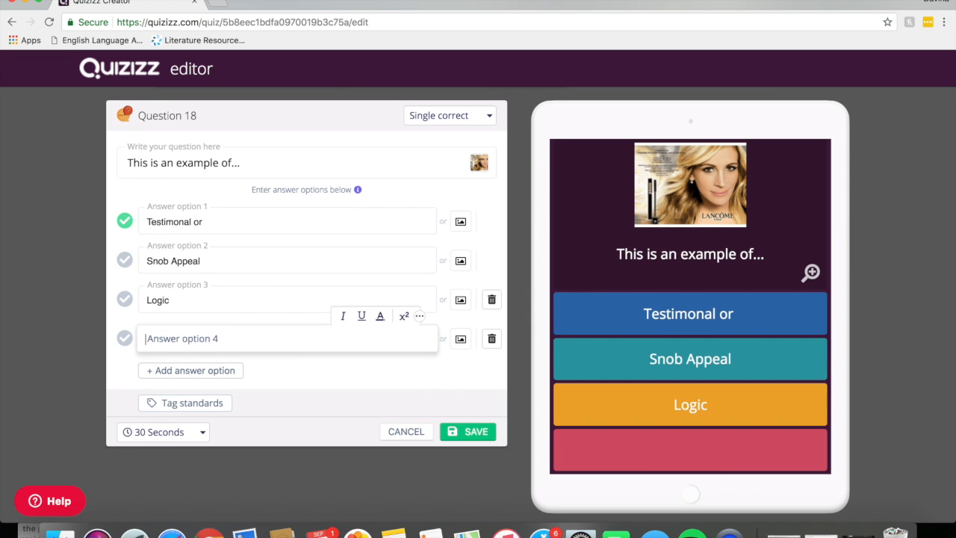
drag(157, 304, 122, 298)
key(BackSpace)
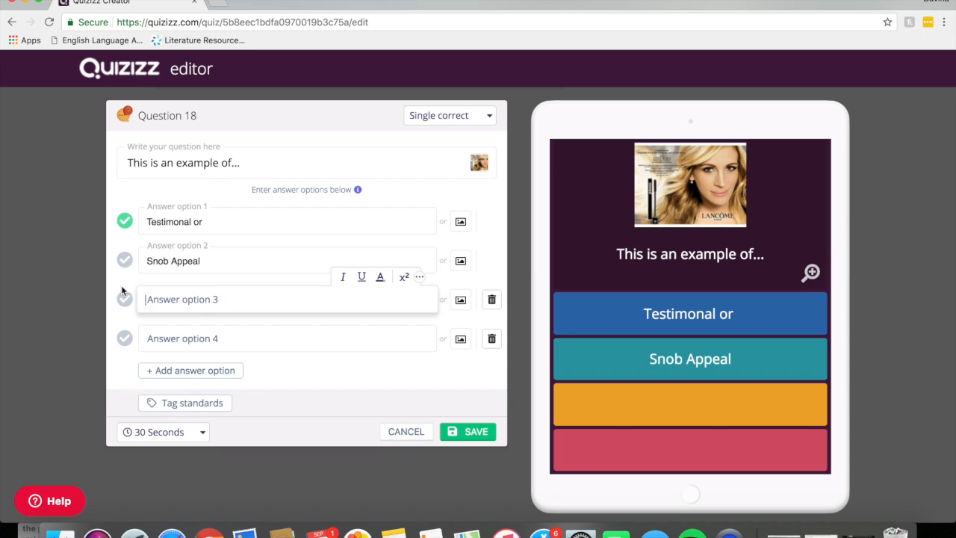
drag(210, 260, 139, 260)
key(BackSpace)
drag(211, 222, 124, 221)
key(BackSpace)
Enter "Ethos", "Pathos" and "Logos" as the first three answer options of Question 18 and save the question.
text(Ethos)
key(Tab)
text(Pat)
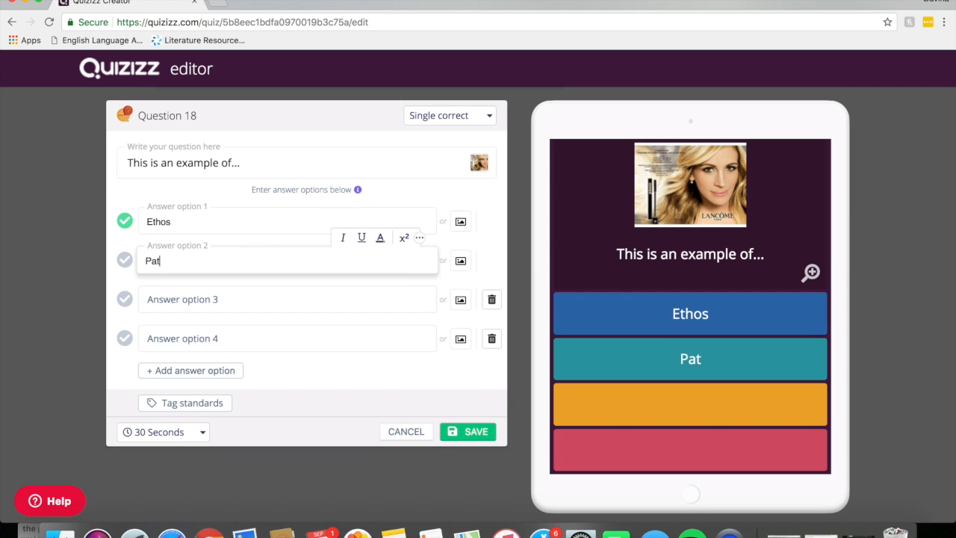
text(hos)
key(Tab)
text(Logos)
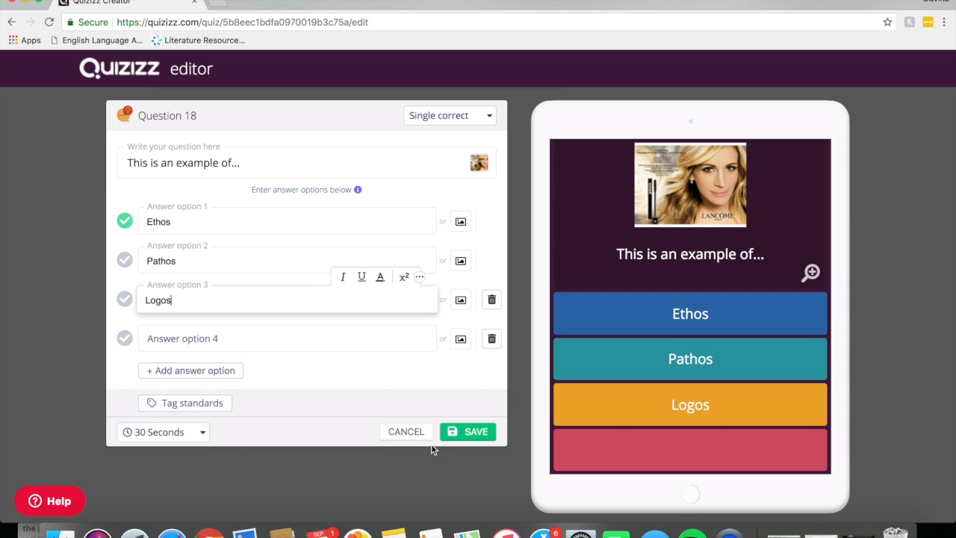
click(458, 431)
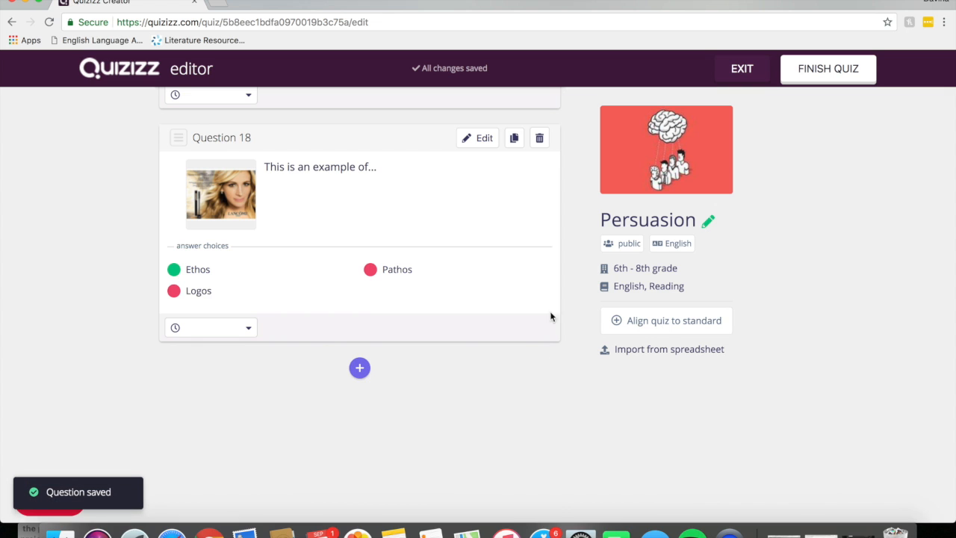
Finish the Persuasion quiz and open the settings for hosting it as a live game.
scroll(517, 262, up, 20)
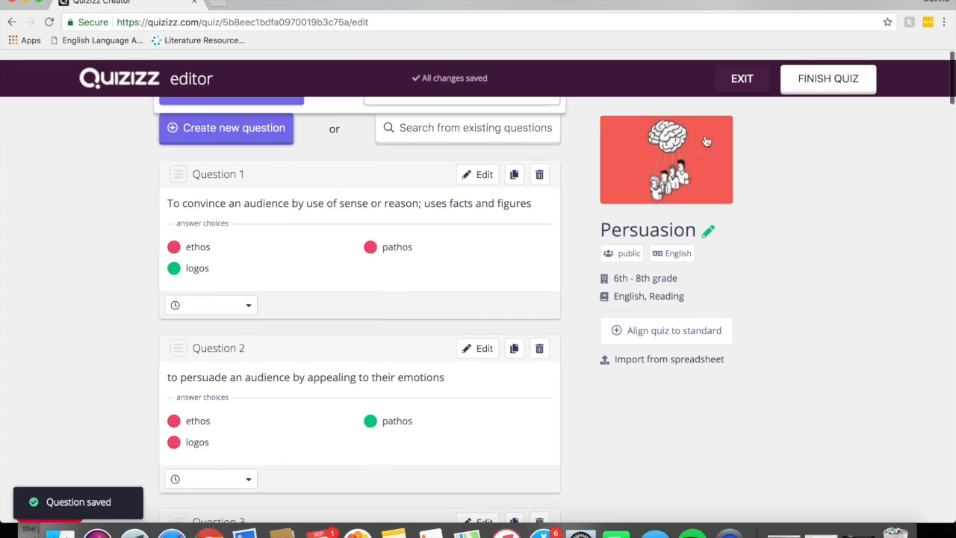
click(849, 75)
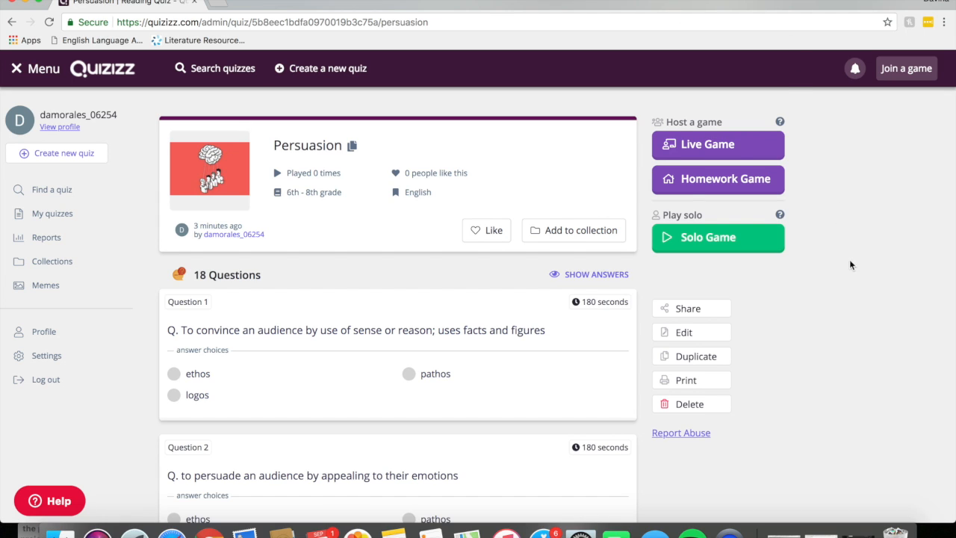
click(694, 150)
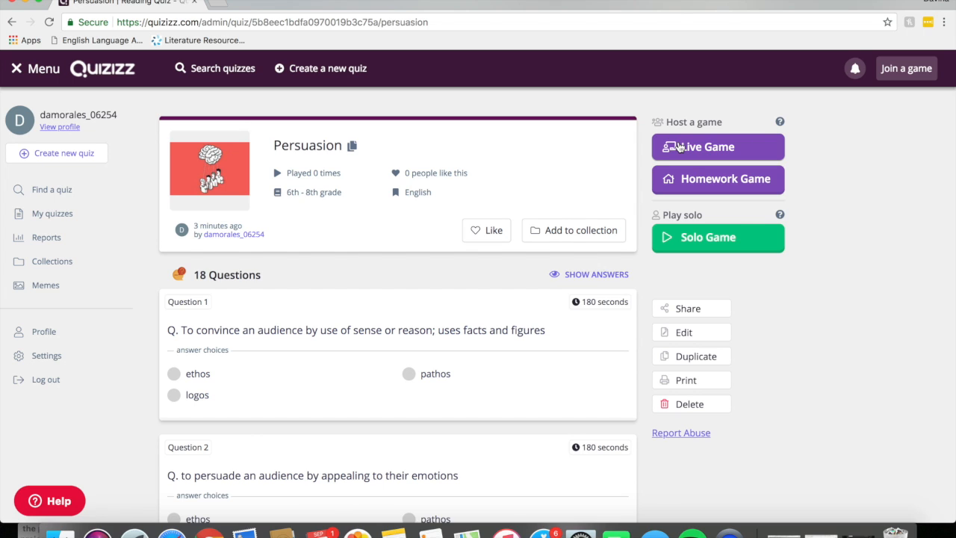
click(679, 147)
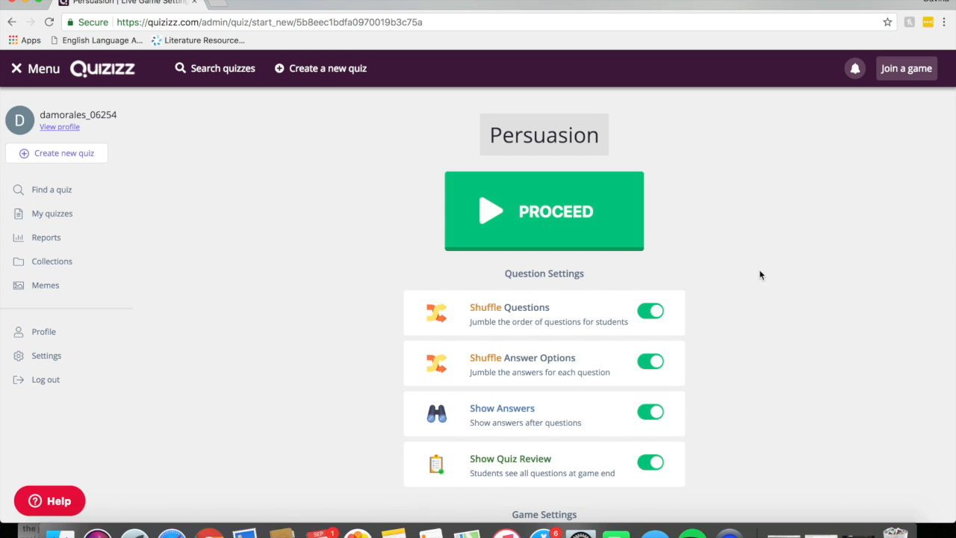
Review the question settings, game settings and memeset choices for the live game.
scroll(761, 287, down, 2)
scroll(761, 288, down, 4)
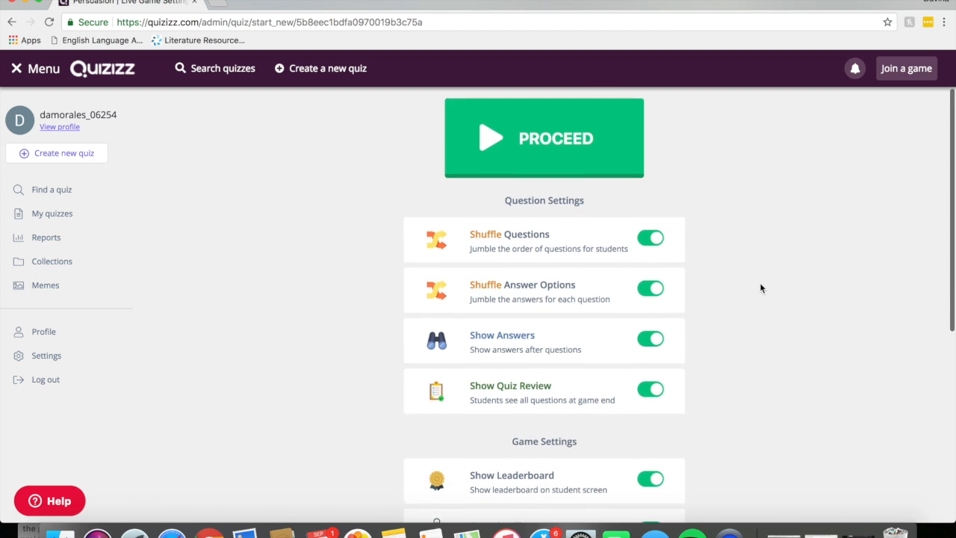
scroll(762, 287, down, 1)
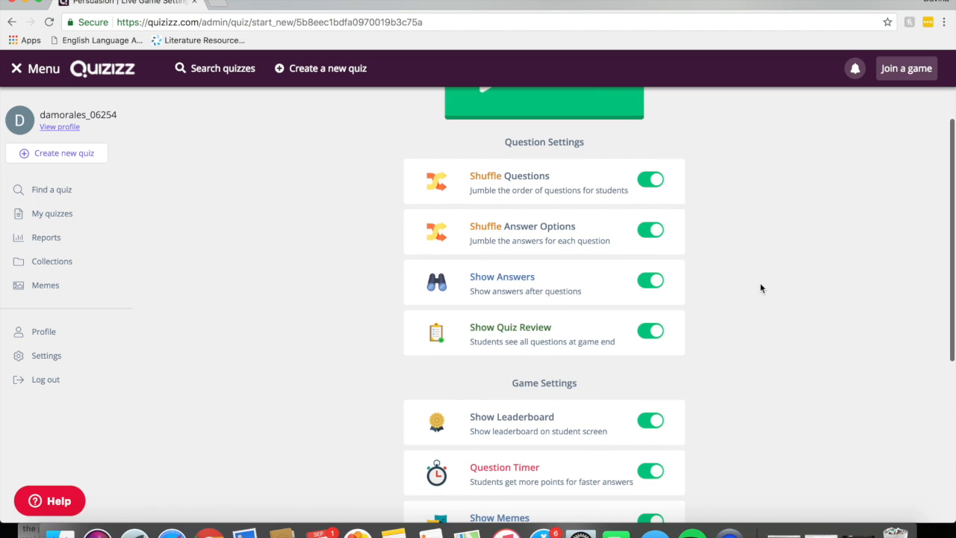
scroll(761, 287, down, 2)
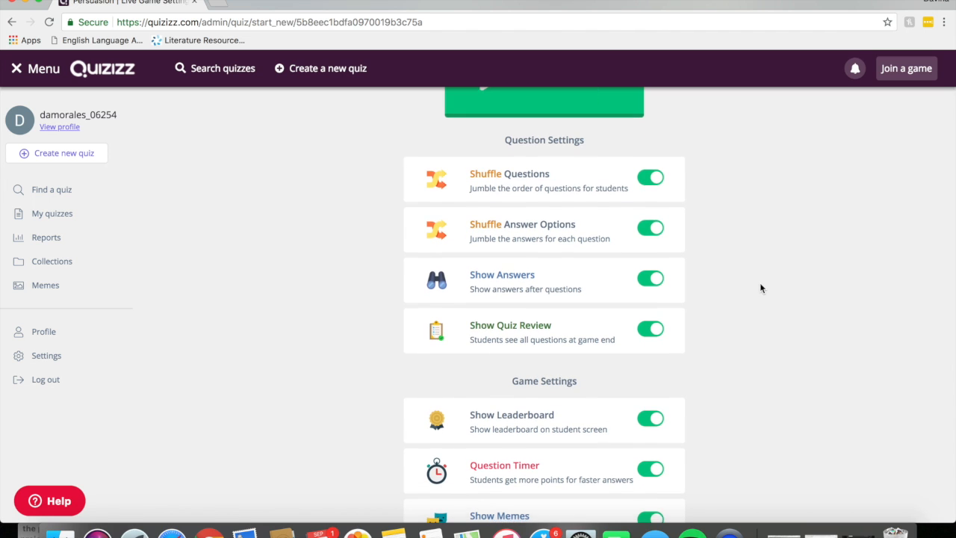
scroll(761, 288, down, 2)
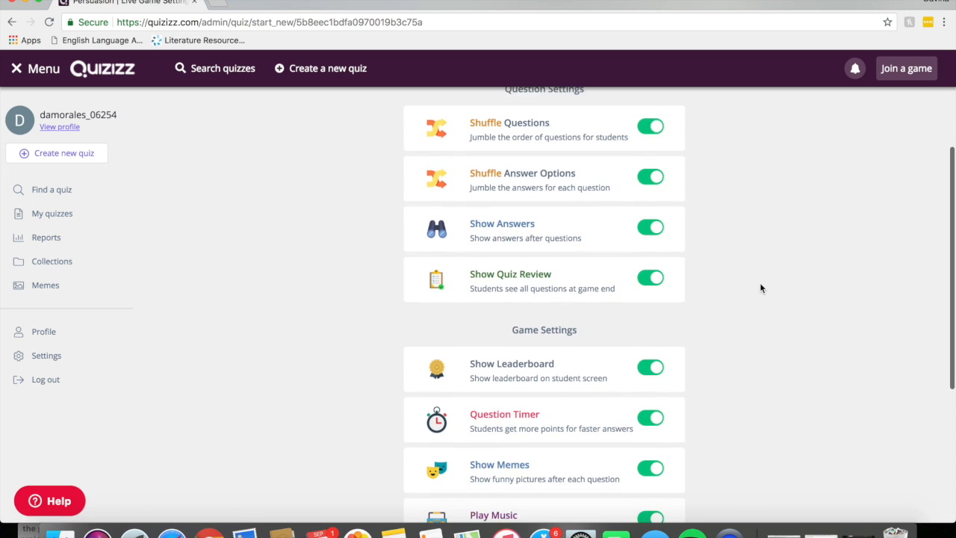
scroll(761, 289, down, 2)
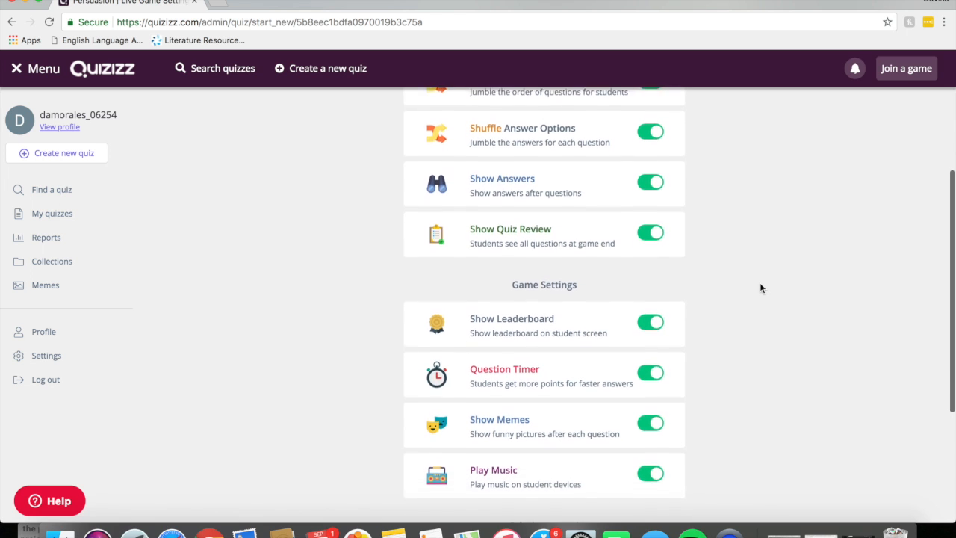
scroll(762, 289, down, 1)
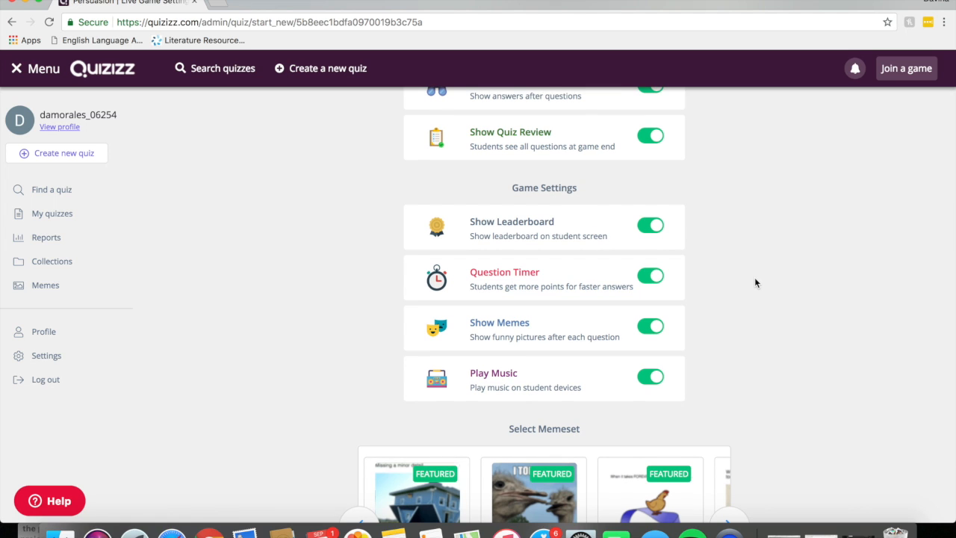
scroll(756, 282, down, 1)
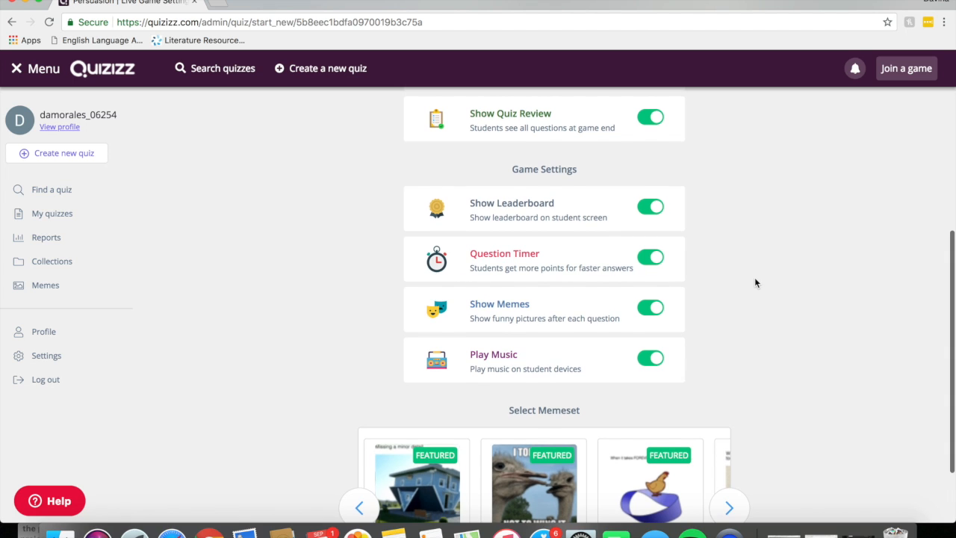
scroll(756, 283, up, 1)
scroll(754, 280, up, 5)
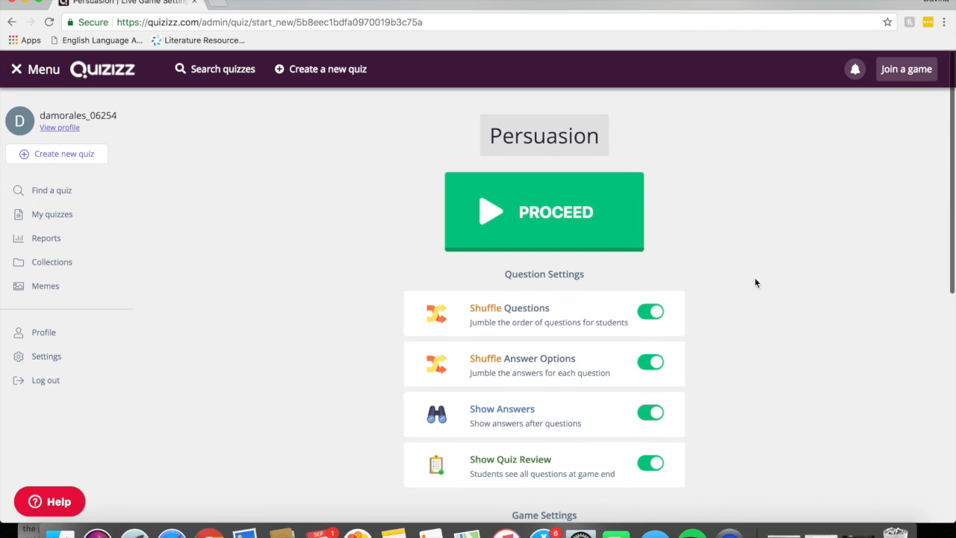
Create the live Persuasion game with the current settings and start it with the joined participant.
click(562, 213)
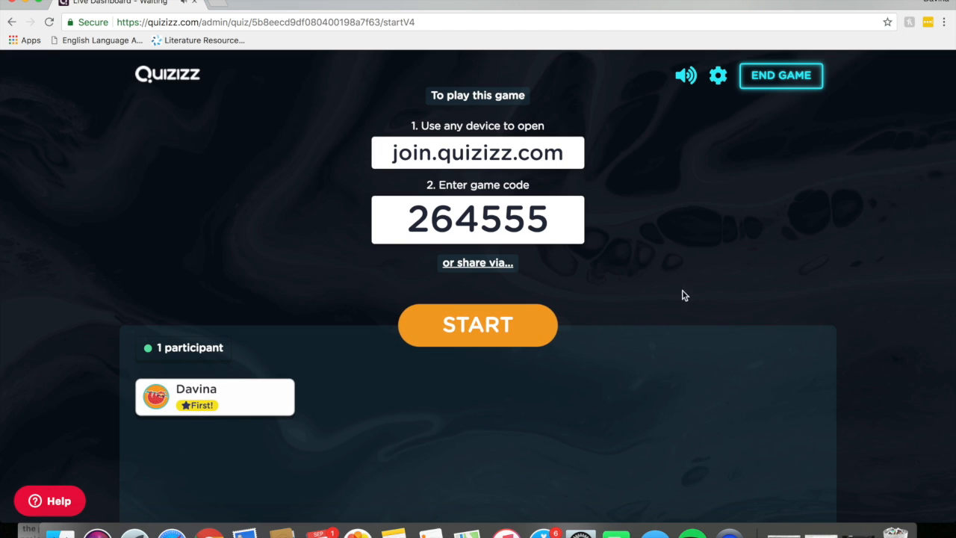
click(519, 325)
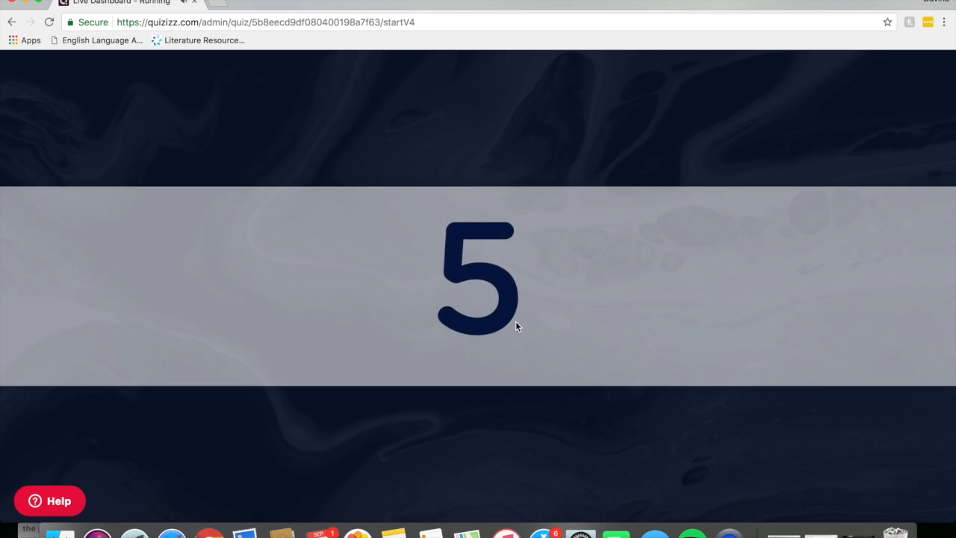